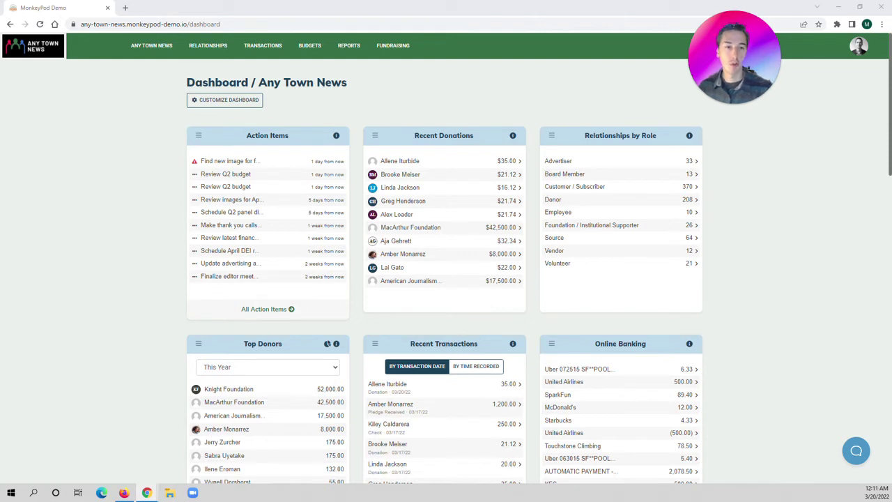
Open the Any Town News organisation menu listing settings, accounting, imports and apps
click(148, 50)
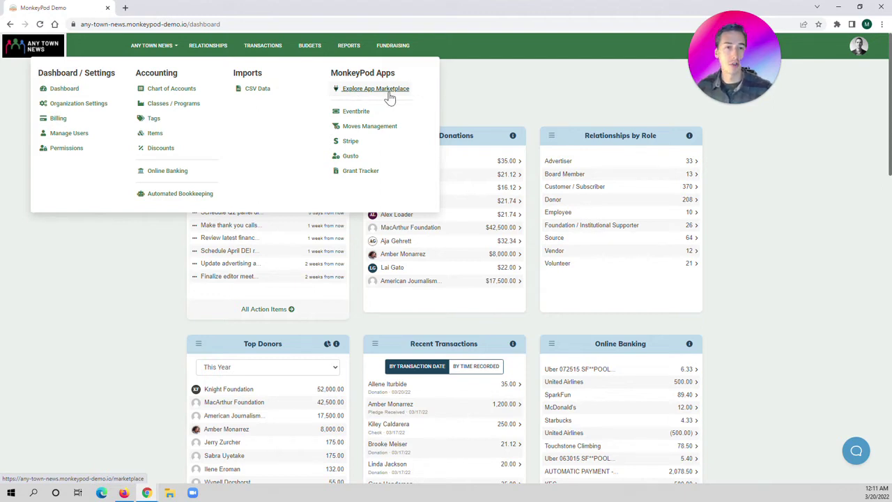
Open the Grant Tracker app from the MonkeyPod Apps section of the menu
click(358, 174)
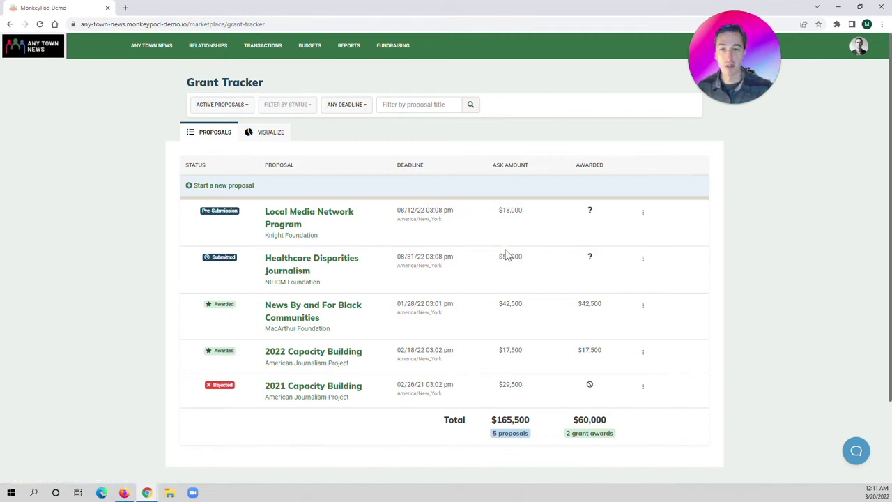
click(262, 134)
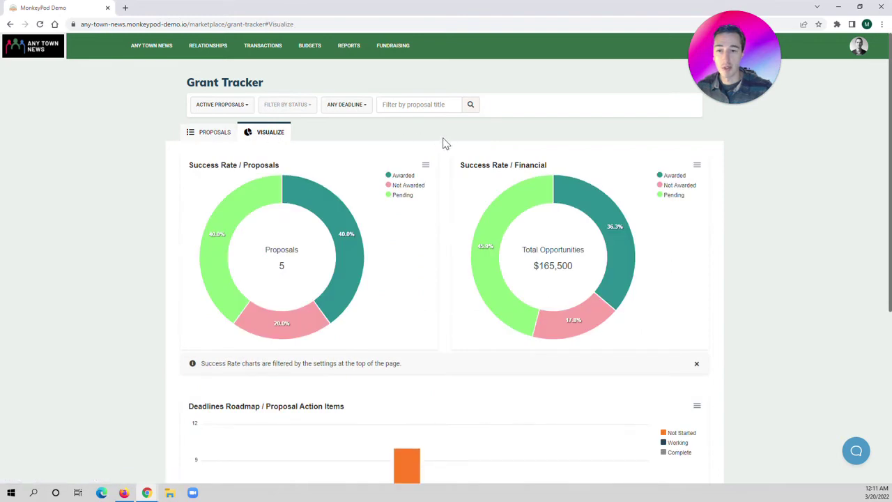
scroll(448, 155, down, 1)
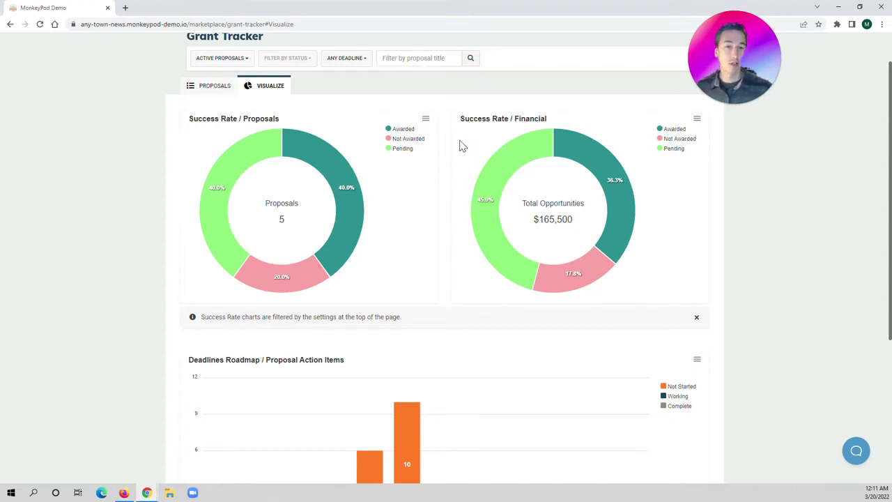
scroll(441, 142, down, 3)
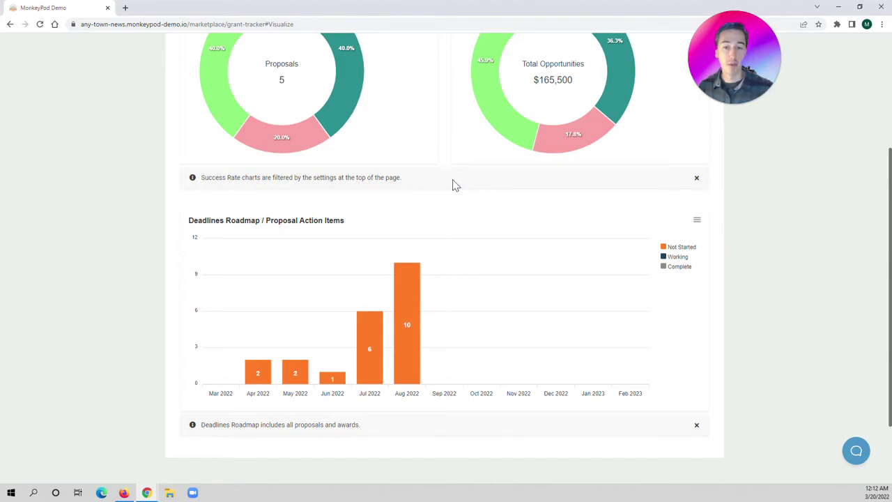
scroll(453, 185, up, 4)
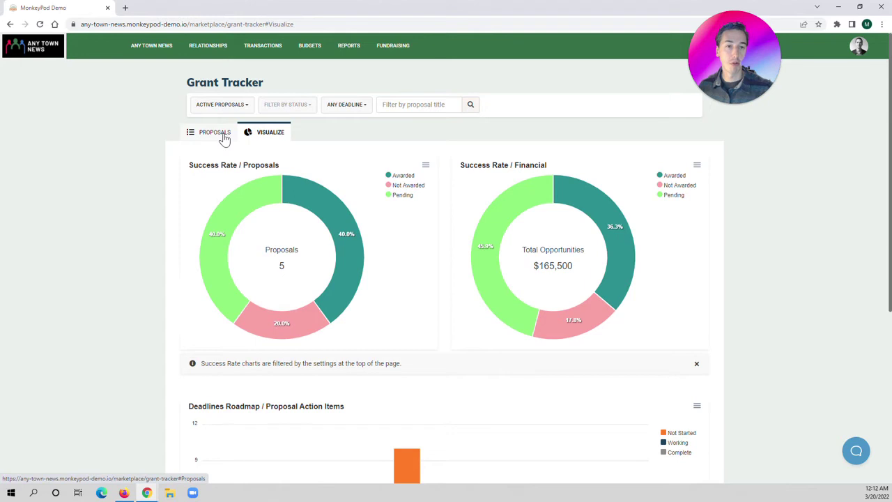
click(224, 137)
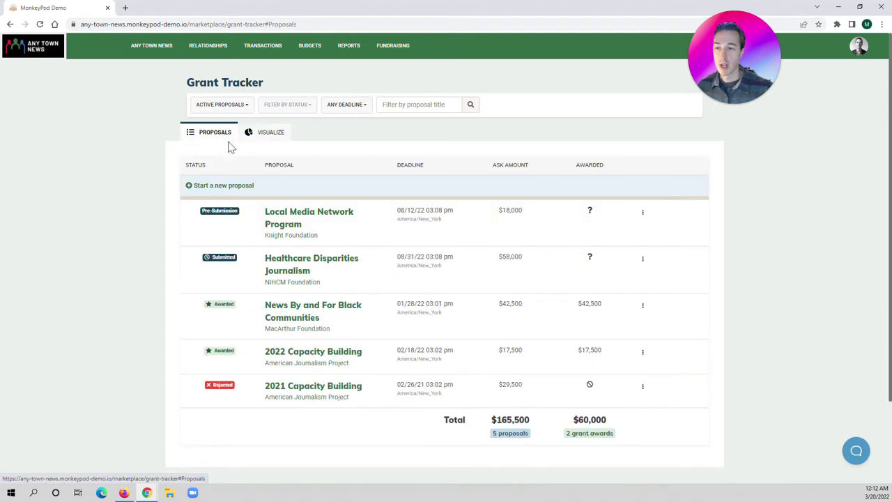
Start a new MacArthur Foundation proposal titled 'Leadership in Journalism Program' and save it
click(219, 187)
text(mac)
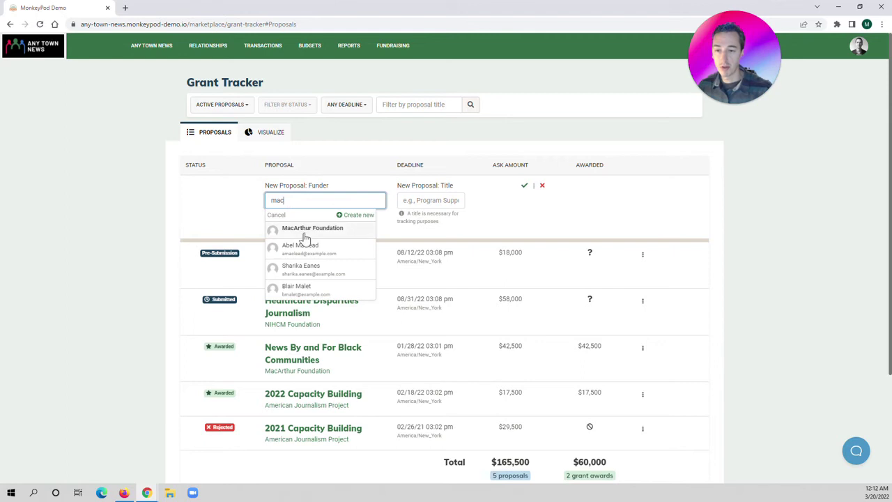
click(302, 233)
click(403, 200)
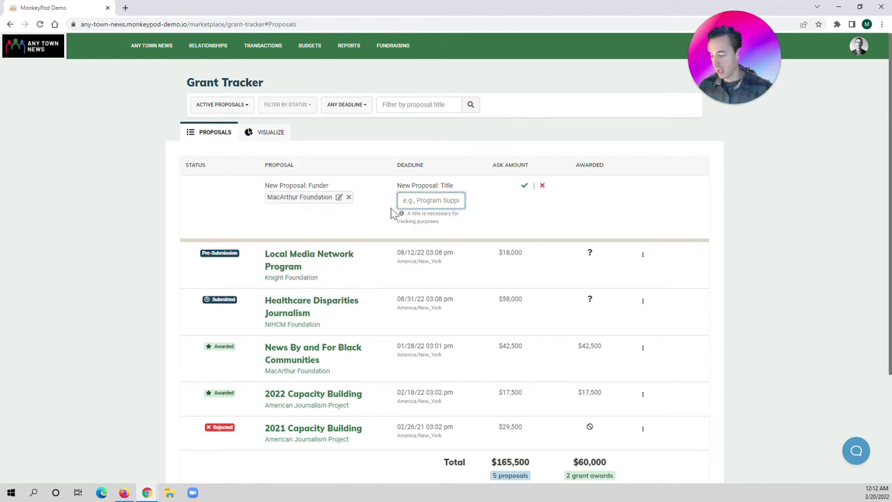
text(Lead)
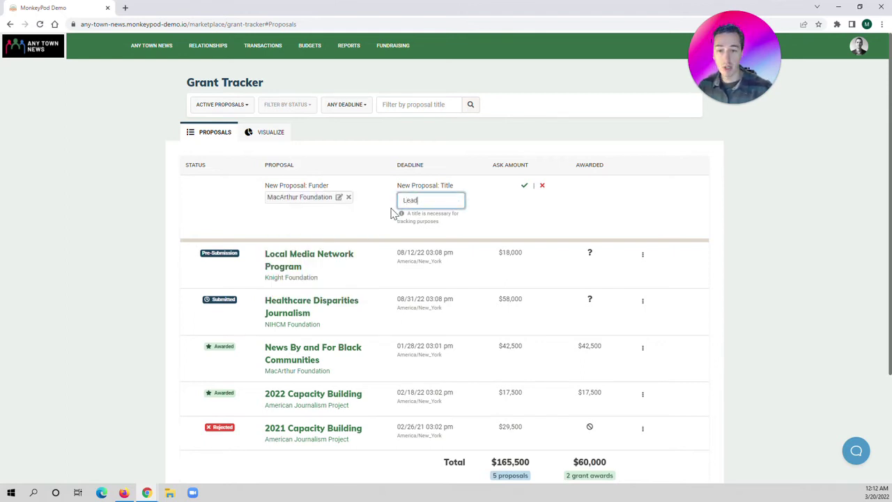
text(ership ()
text(n Jou)
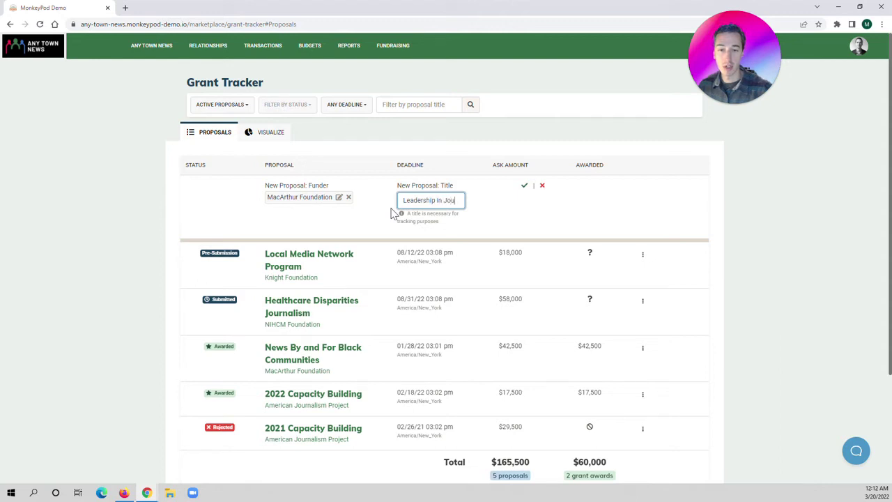
text(rnalism Program)
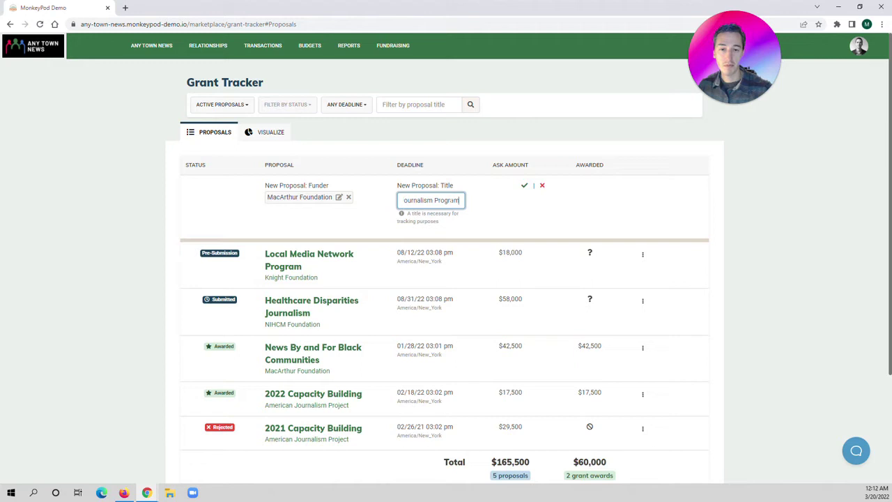
click(524, 187)
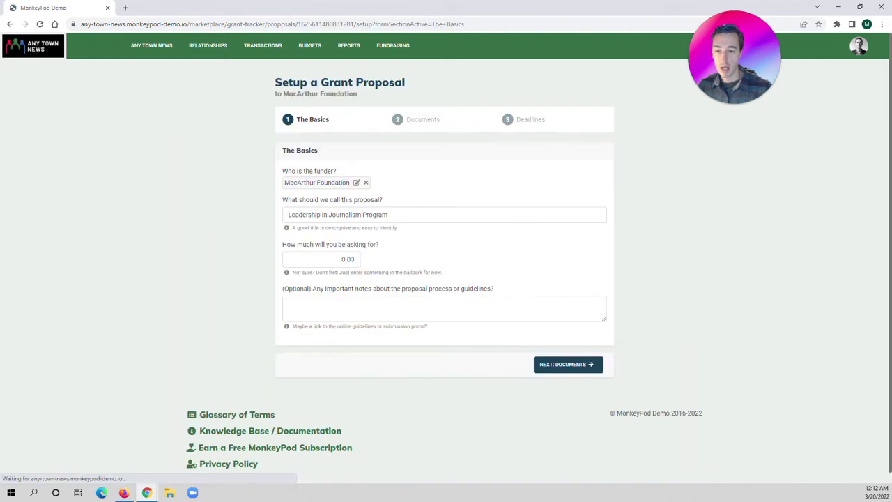
Enter a 30,000.00 ask with the note 'Proposal must be submitted via online portal'
text(30,00)
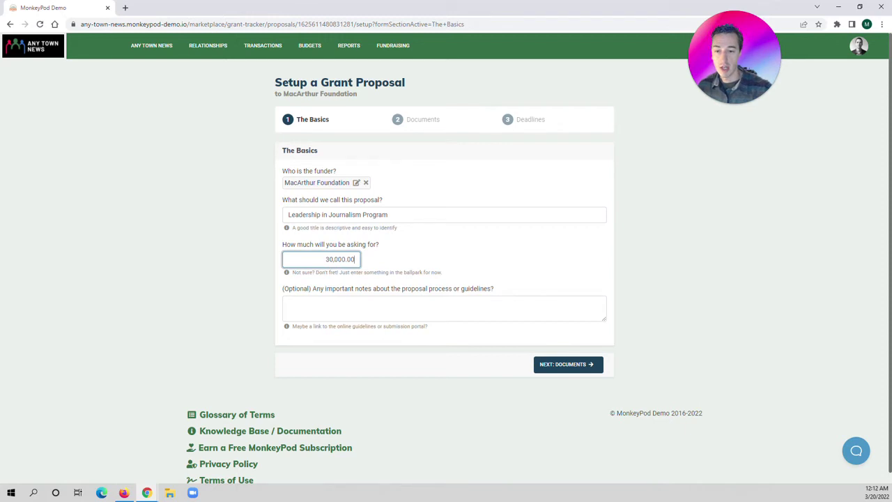
click(288, 304)
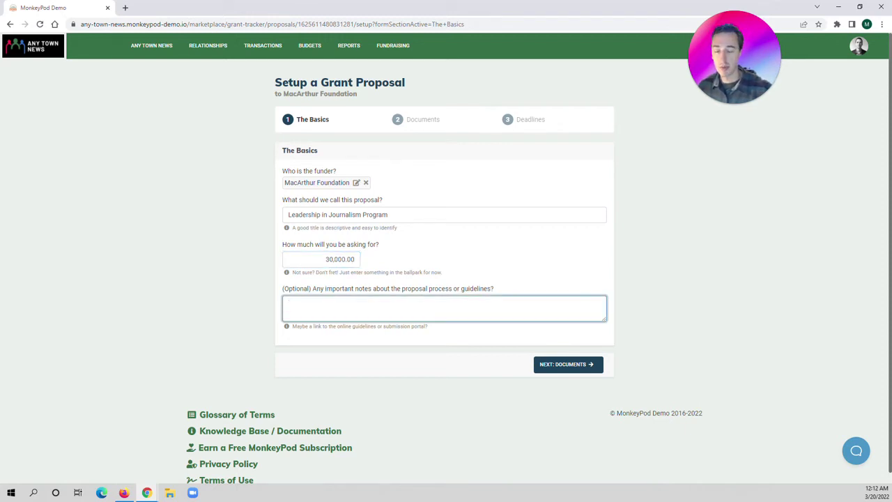
text(Proposal m)
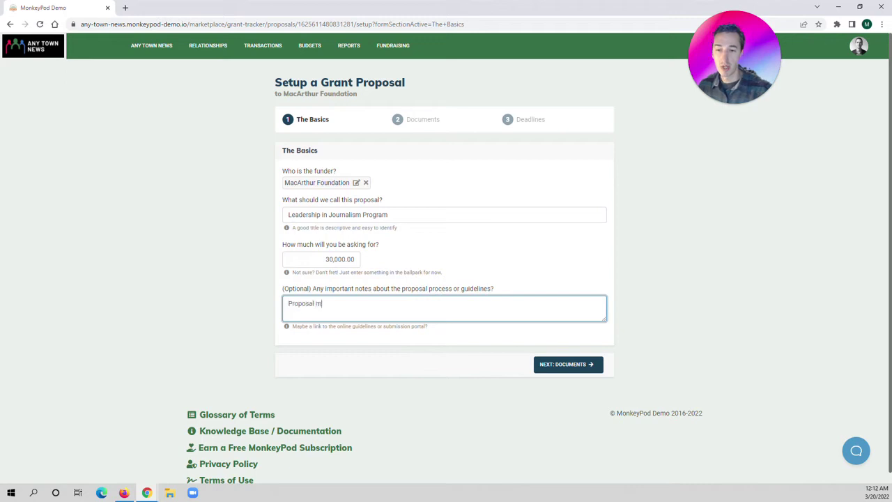
text(ust be submitted v)
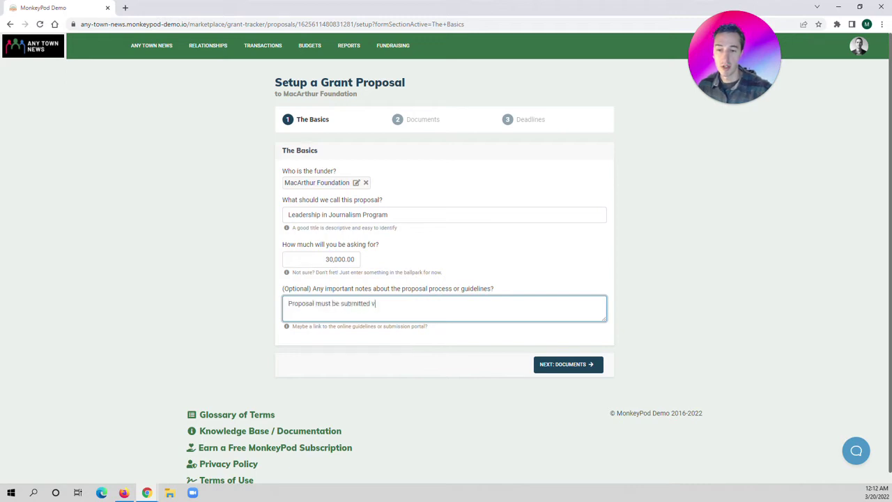
text(ia online portal)
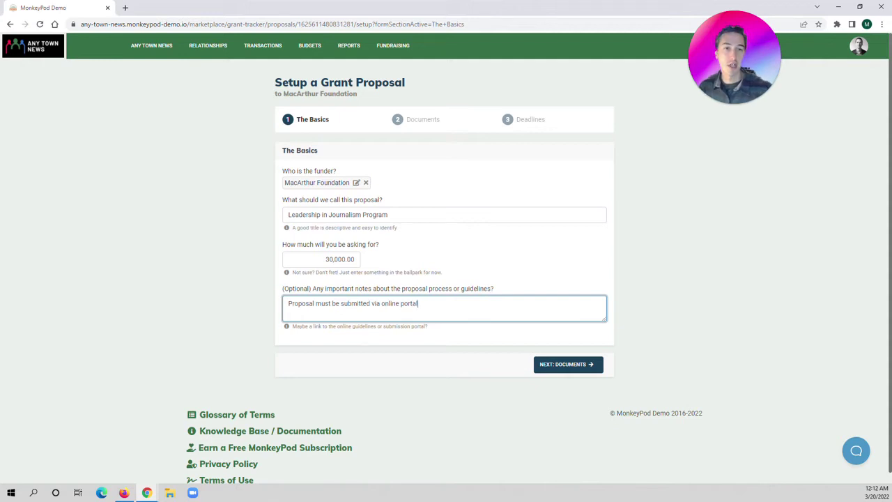
click(558, 370)
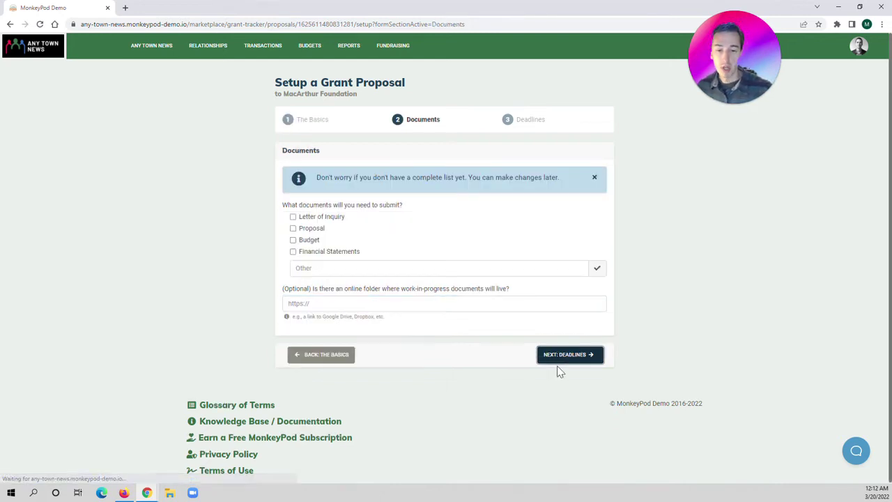
Require Letter of Inquiry, Proposal, Budget, Financial Statements and a custom 'Appendices' document
click(293, 217)
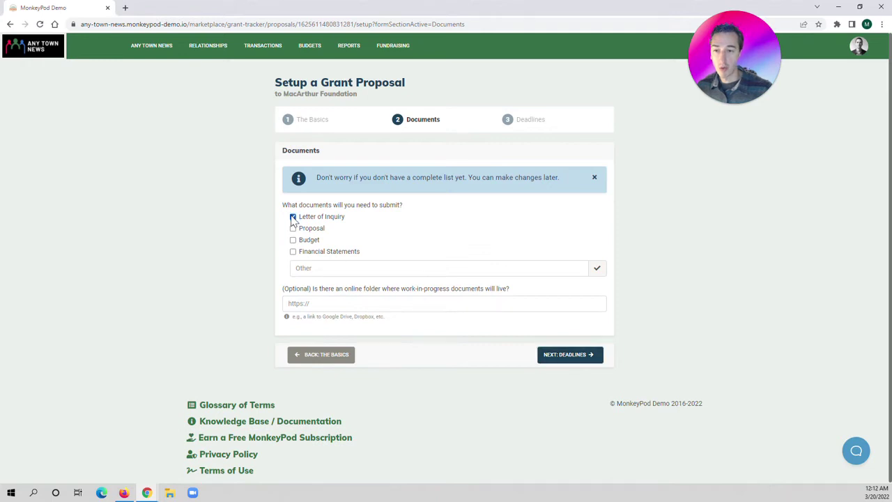
click(293, 229)
click(293, 240)
click(293, 252)
click(295, 267)
text(A)
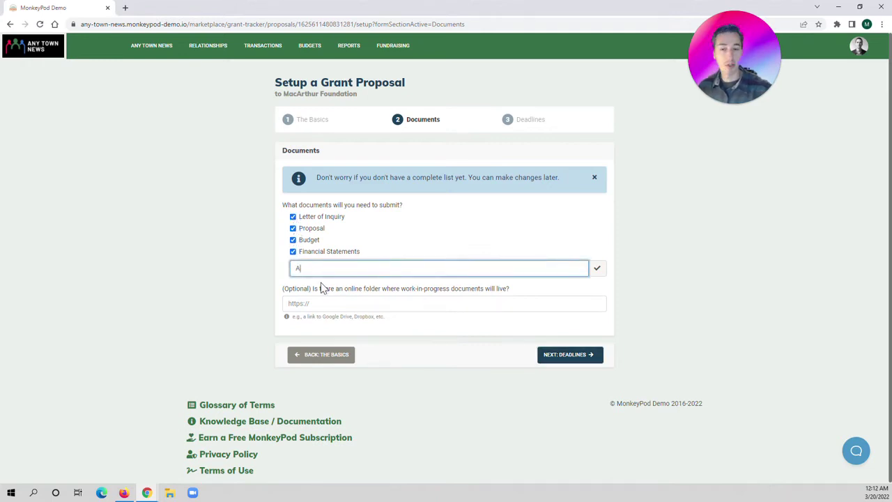
text(ppendices)
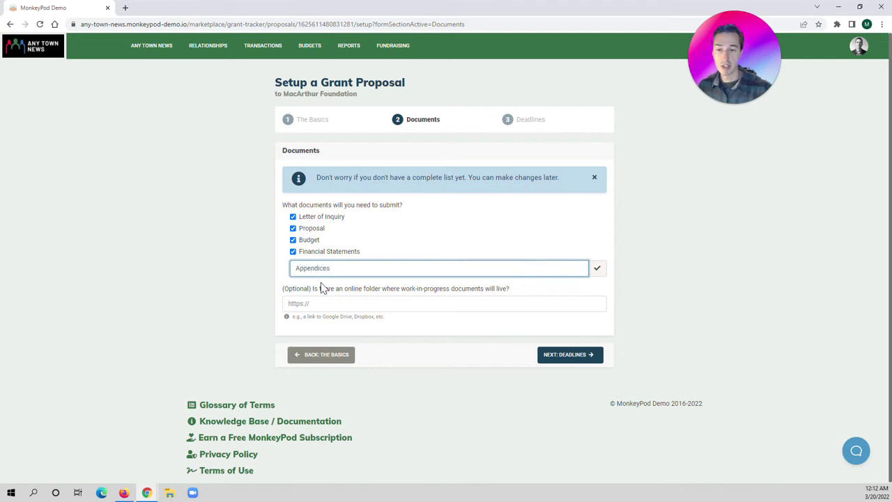
click(597, 271)
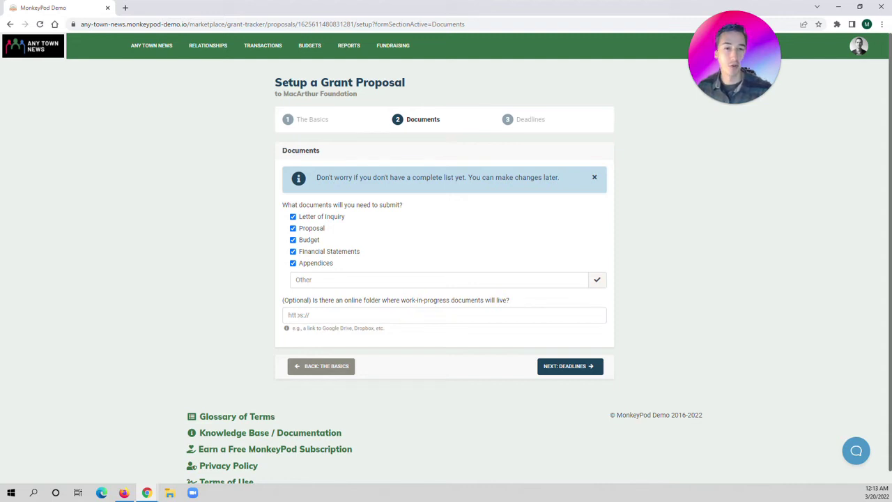
click(554, 371)
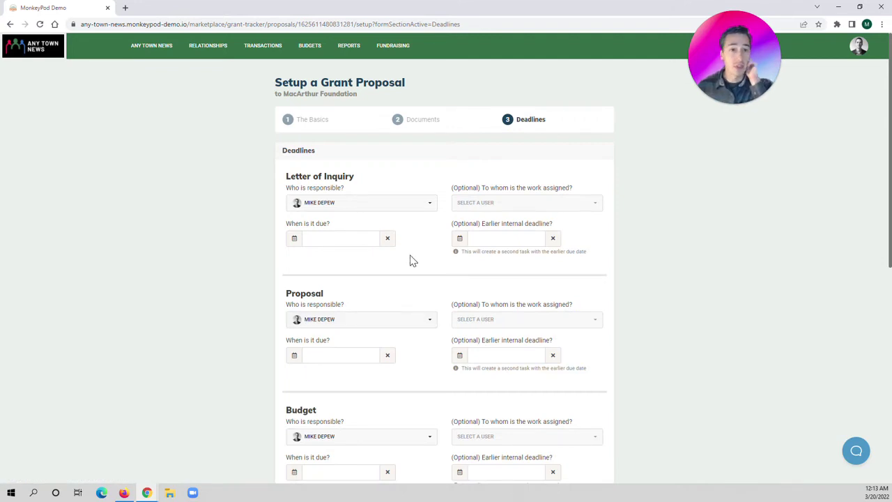
Give the Letter of Inquiry a responsible person, an assignee and an Apr 8, 2022 due date
click(367, 205)
click(350, 271)
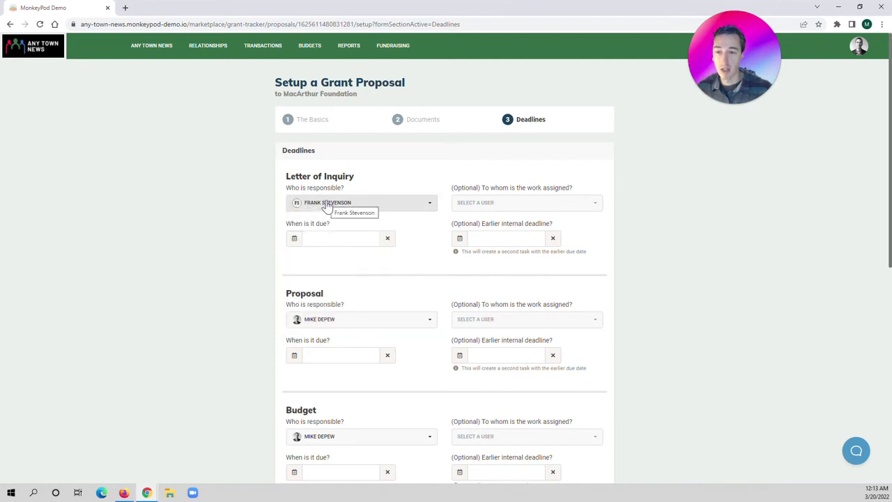
click(481, 207)
click(498, 259)
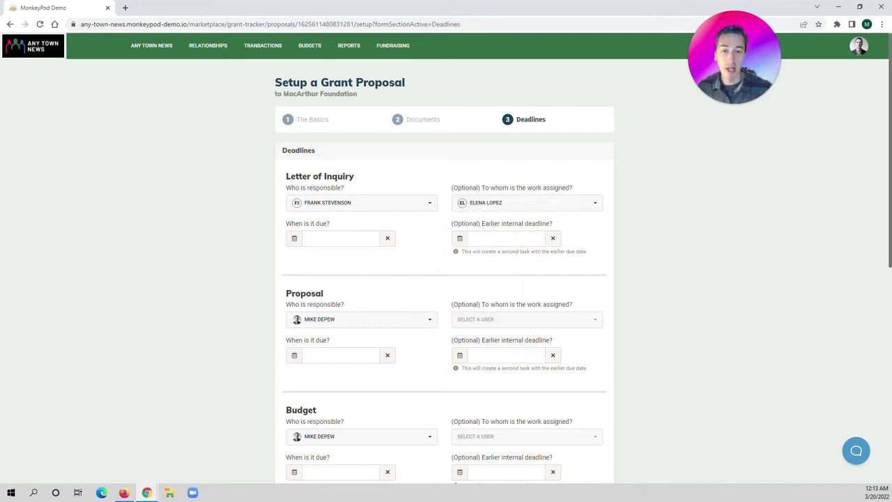
scroll(424, 249, down, 1)
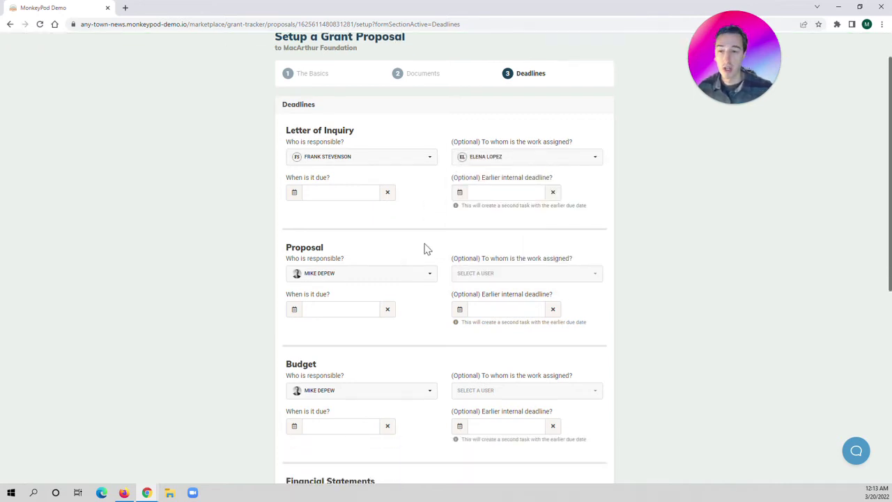
click(366, 193)
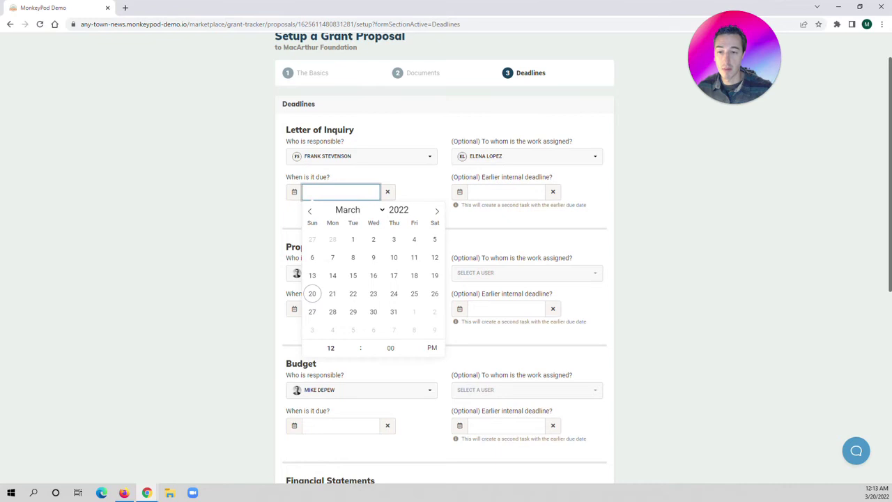
click(412, 332)
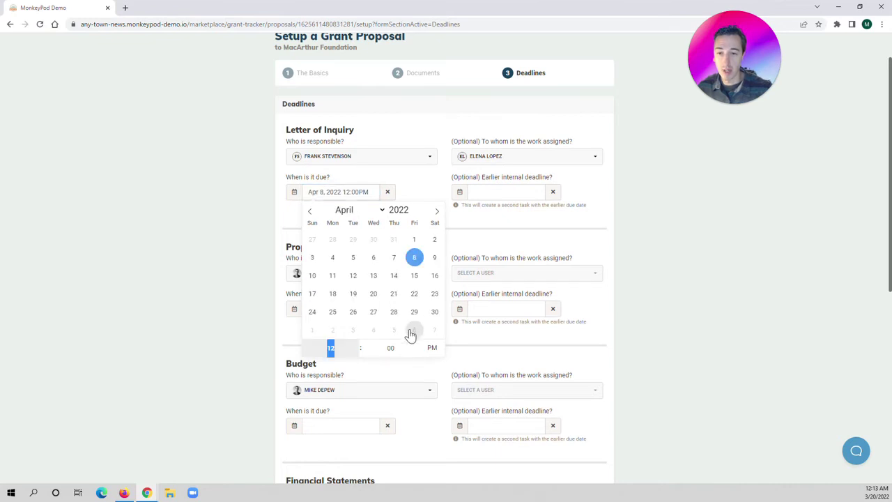
click(425, 193)
Choose the responsible person and the assignee for the Proposal document
scroll(427, 193, down, 1)
scroll(428, 193, down, 1)
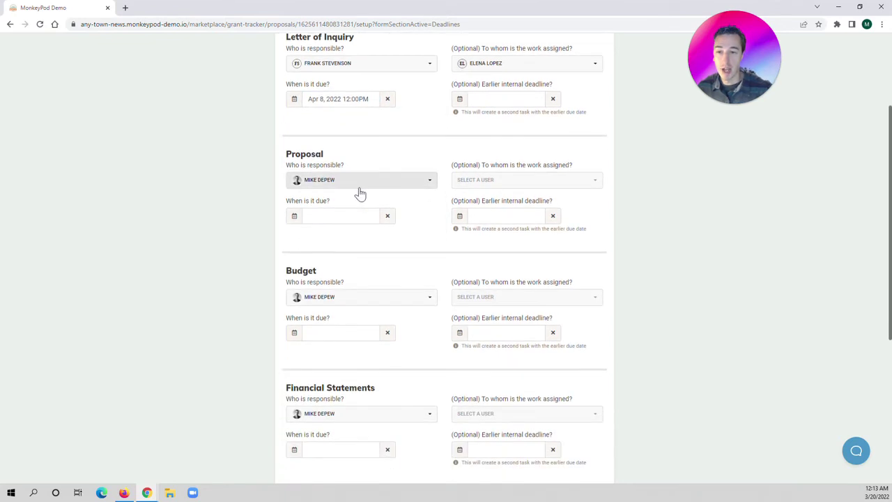
click(358, 182)
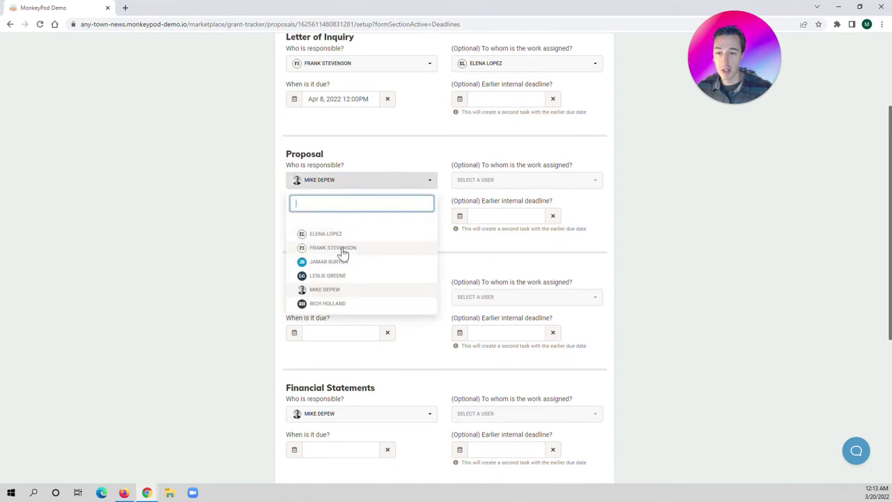
click(342, 249)
click(464, 180)
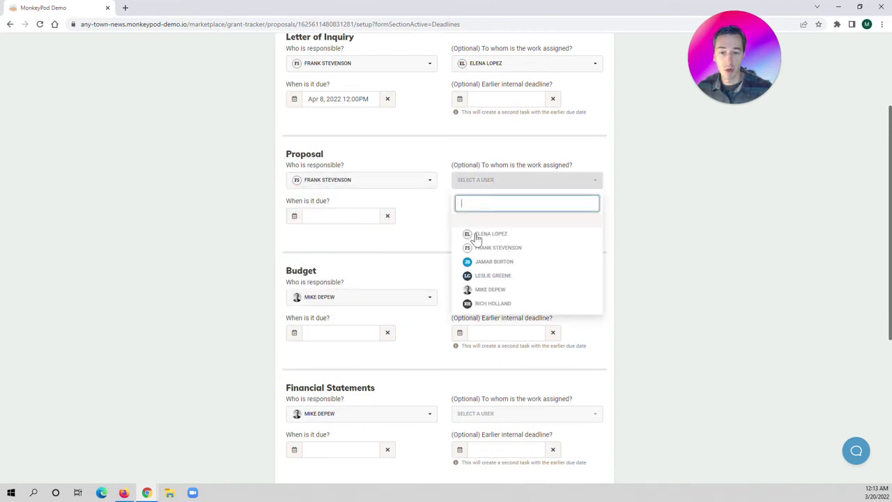
click(481, 262)
Set the Proposal due date to Aug 1 with a Jul 11 internal deadline
scroll(440, 249, down, 1)
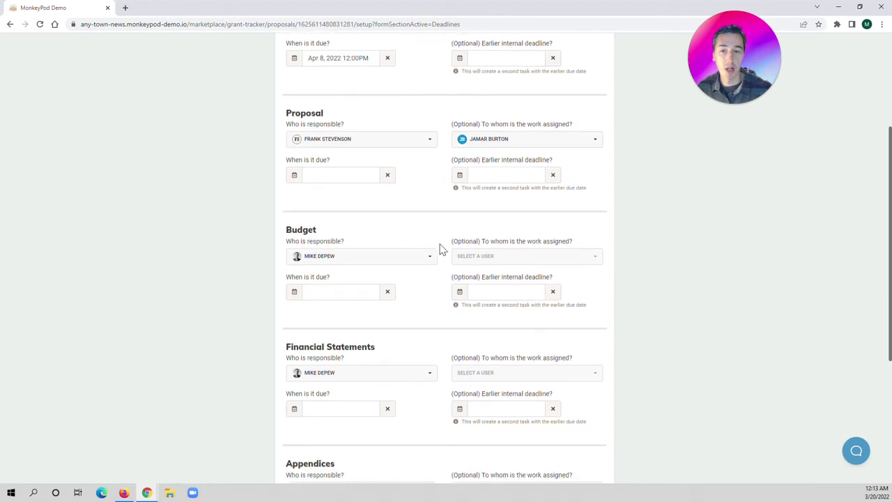
click(362, 174)
click(348, 187)
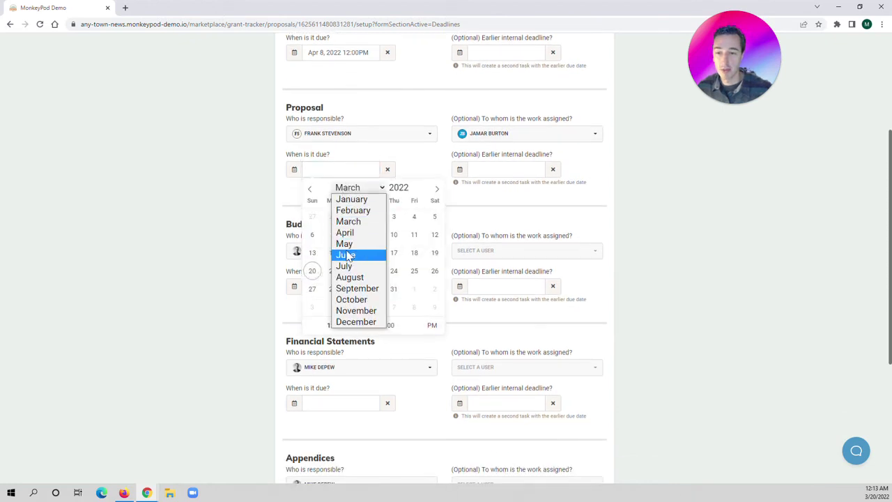
click(350, 277)
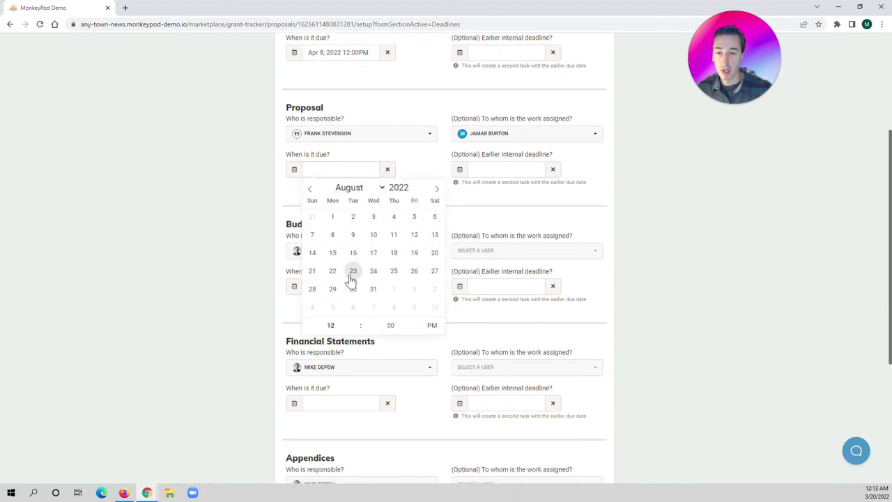
click(335, 218)
click(500, 169)
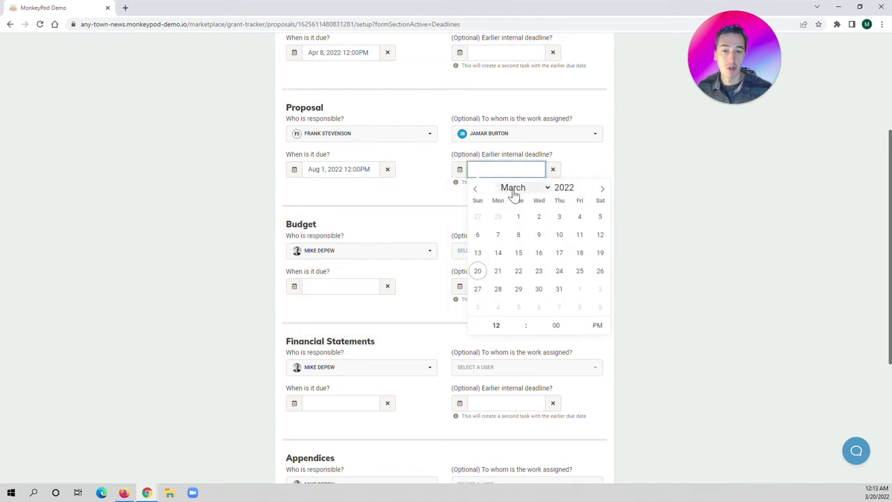
click(514, 188)
click(513, 265)
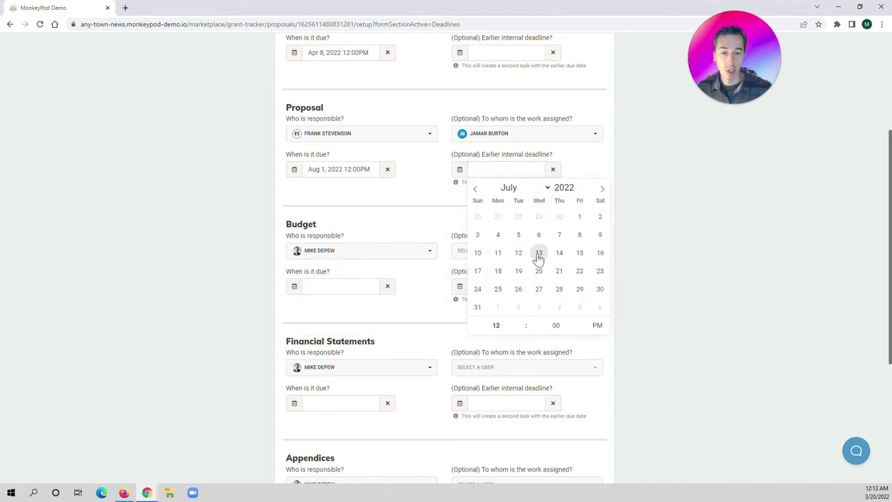
click(498, 254)
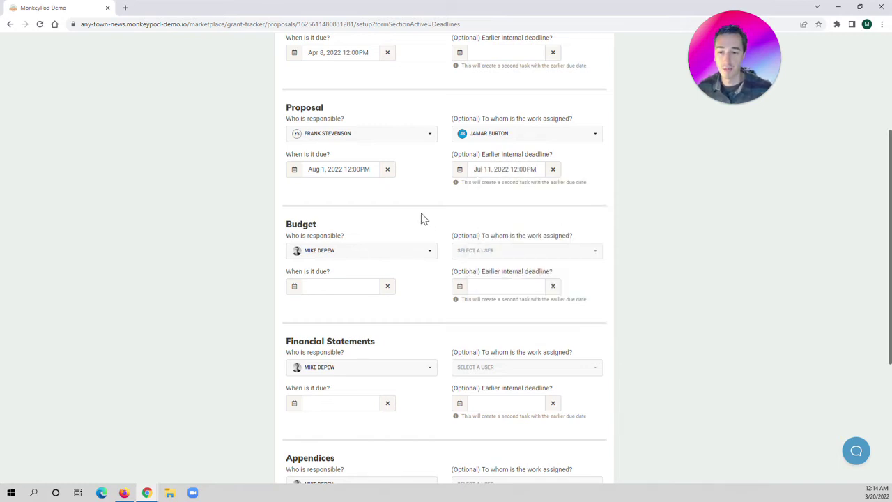
scroll(425, 216, down, 1)
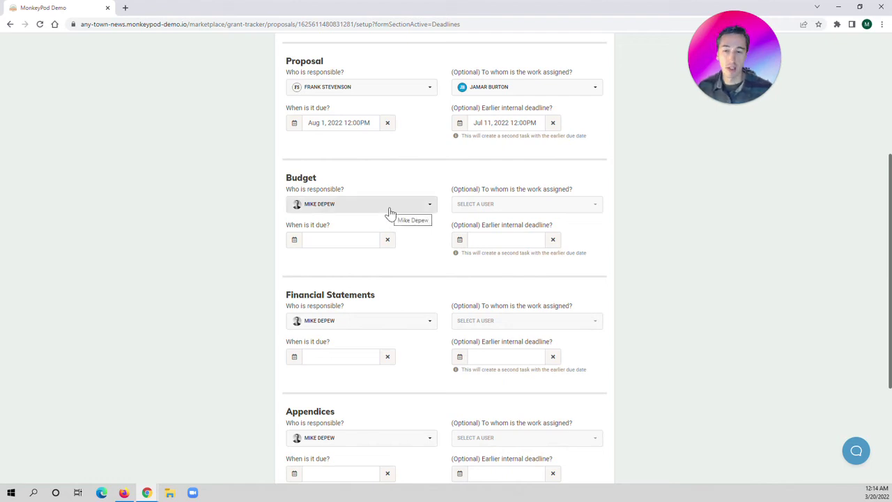
Pick a responsible person for the Budget and set its due date to Aug 1
click(390, 212)
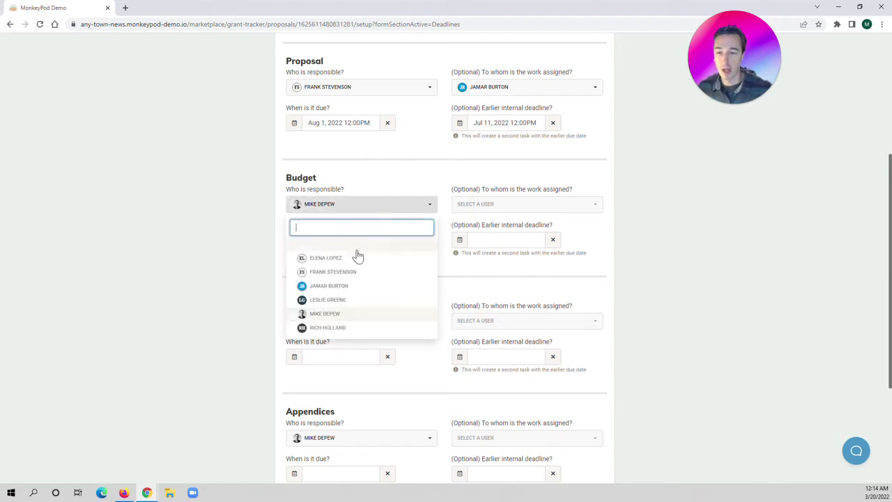
click(339, 304)
scroll(434, 244, down, 1)
click(341, 194)
click(349, 216)
click(349, 300)
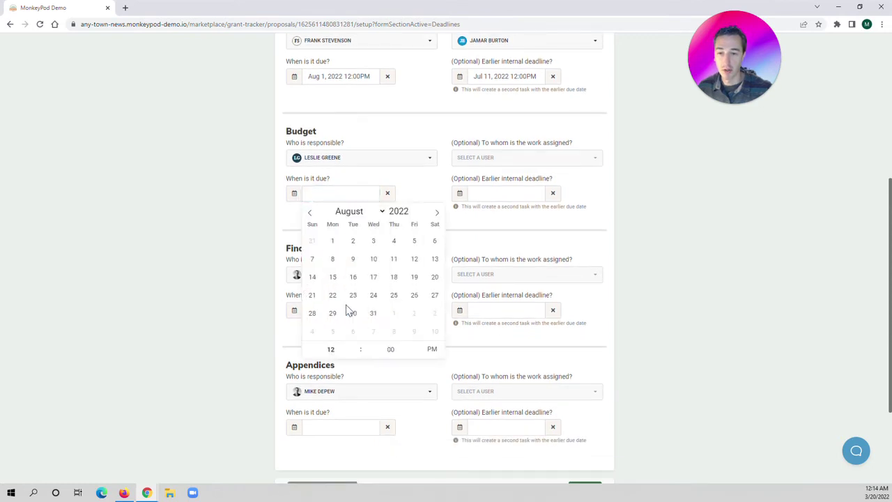
click(333, 241)
click(414, 193)
scroll(414, 189, down, 1)
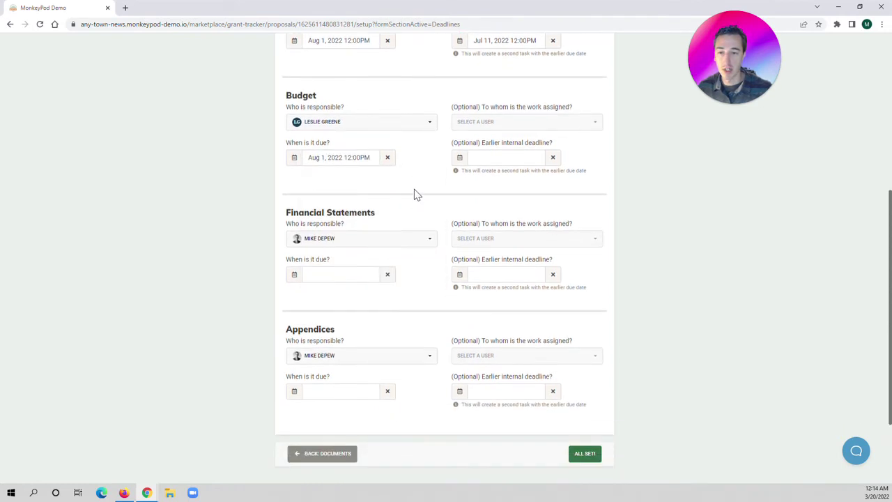
Pick a responsible person for Financial Statements and set its due date to Aug 1
click(368, 235)
click(325, 352)
click(341, 263)
click(352, 282)
click(348, 371)
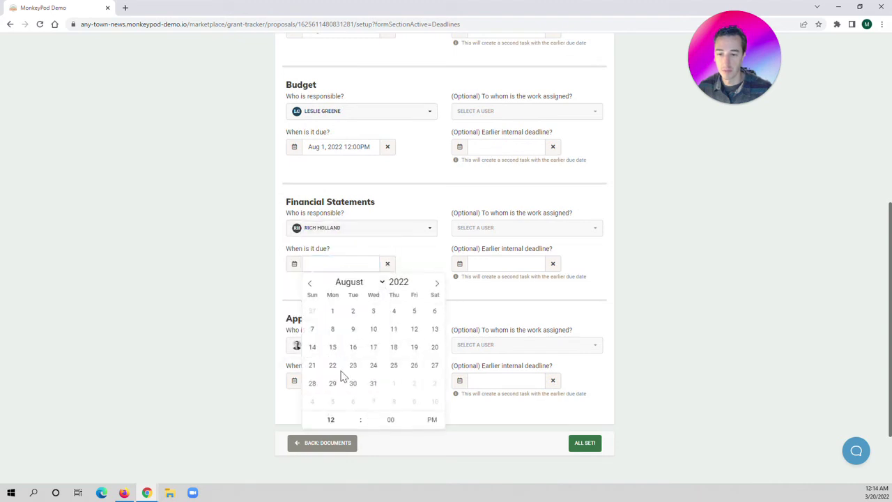
click(332, 311)
click(434, 256)
scroll(426, 263, down, 2)
Give Appendices a responsible person and an Aug 1 due date, then finish the setup
click(365, 257)
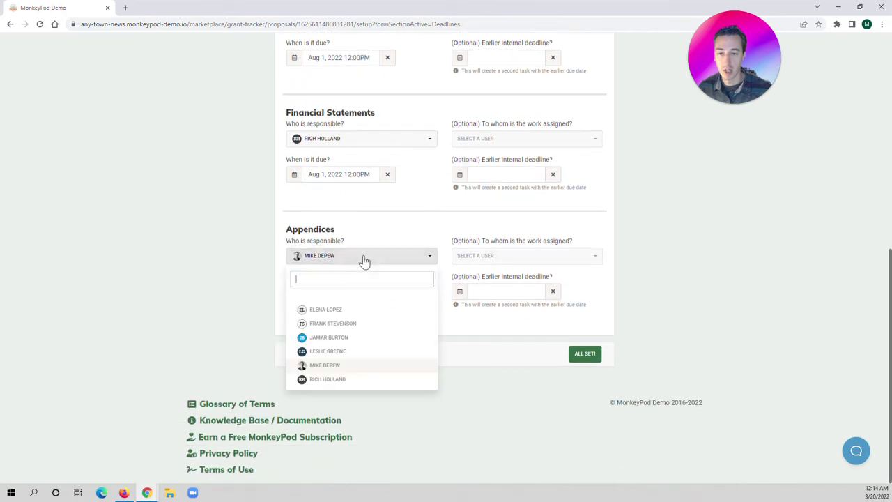
click(315, 354)
click(345, 309)
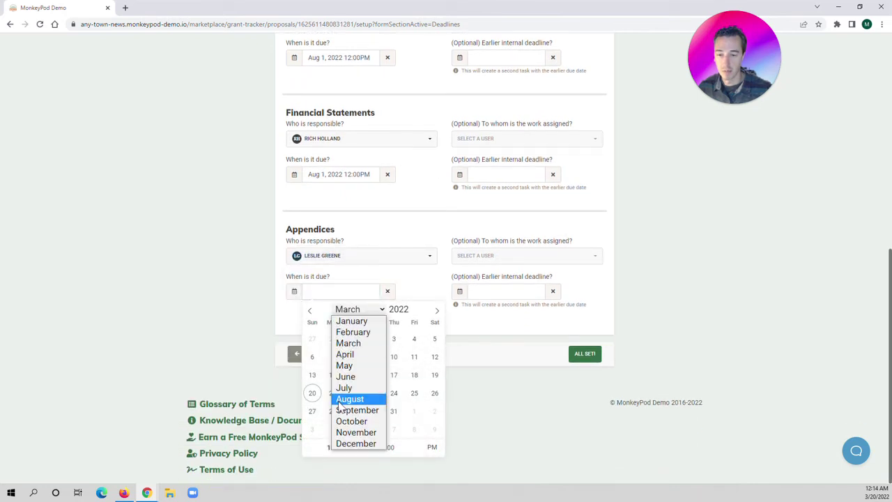
click(343, 399)
click(330, 340)
click(420, 290)
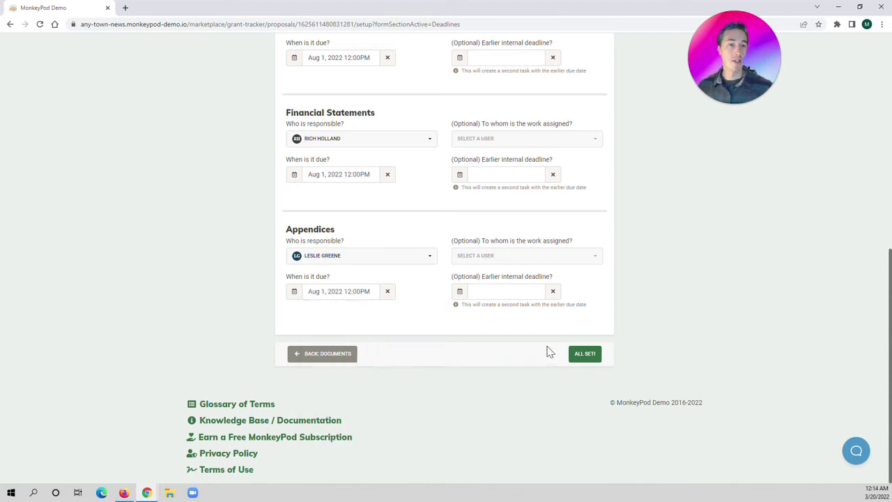
click(581, 362)
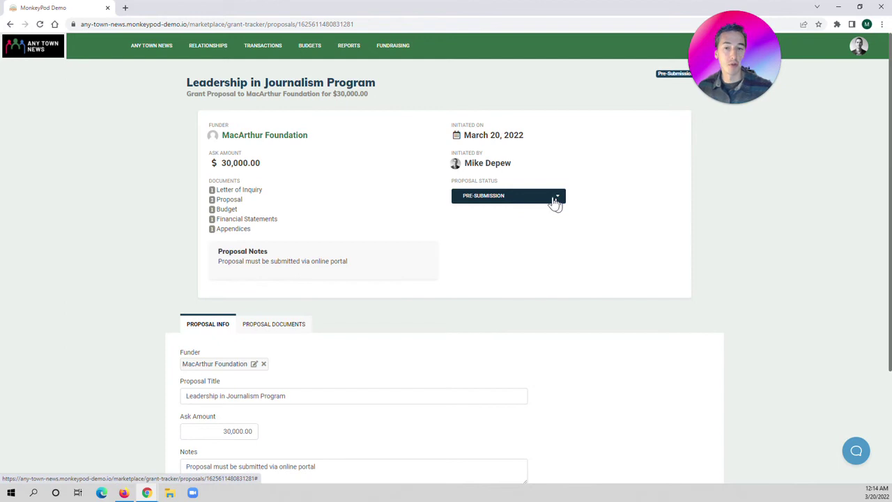
Open the Letter of Inquiry action item from the Proposal Documents list
scroll(390, 199, down, 1)
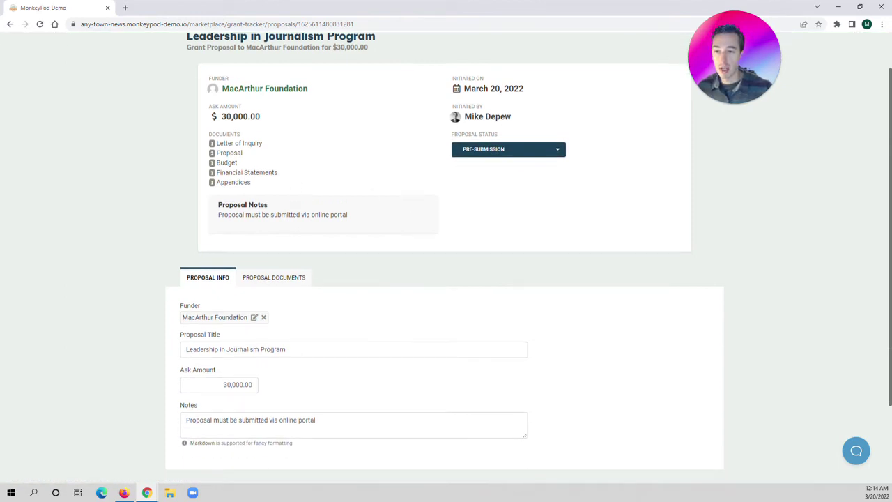
scroll(284, 215, down, 1)
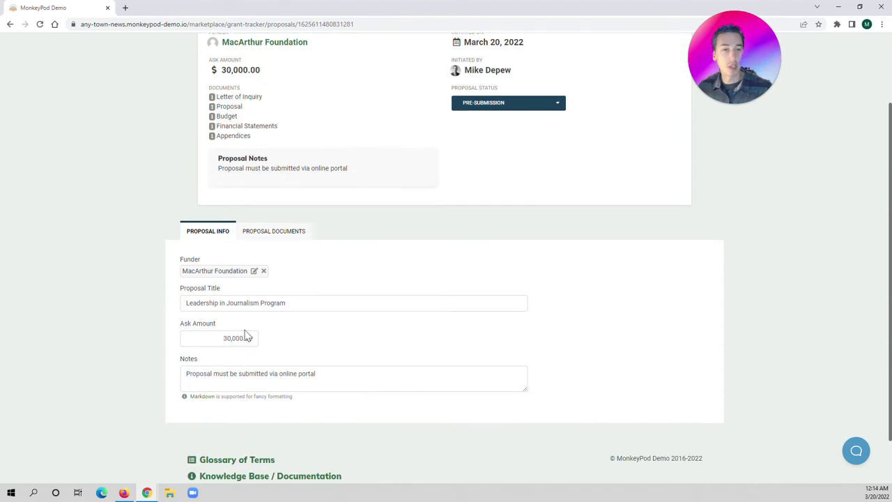
click(252, 235)
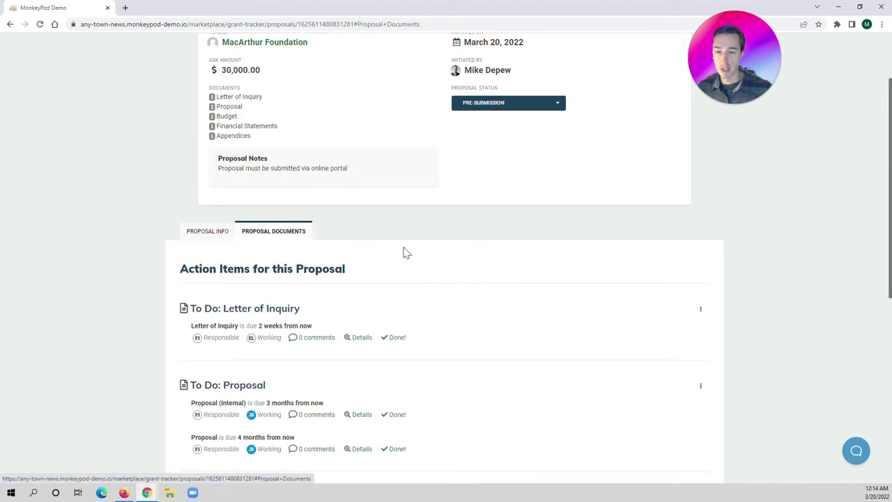
scroll(479, 258, down, 1)
scroll(479, 257, down, 2)
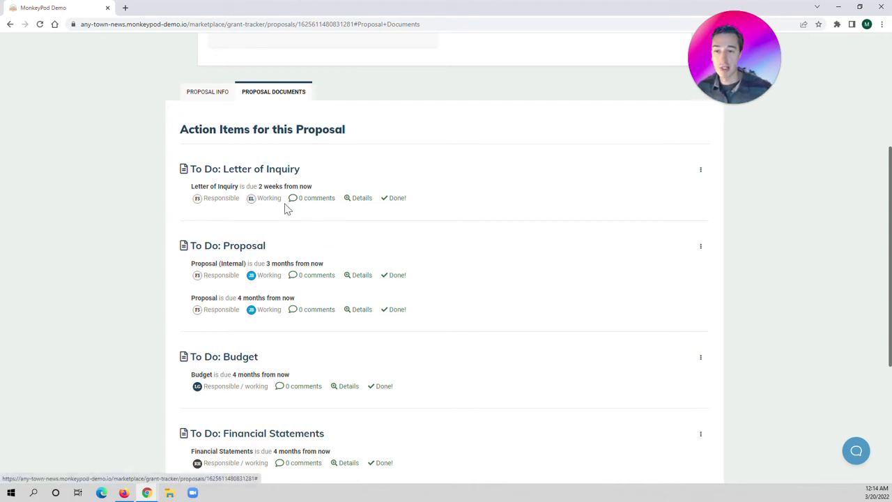
click(360, 202)
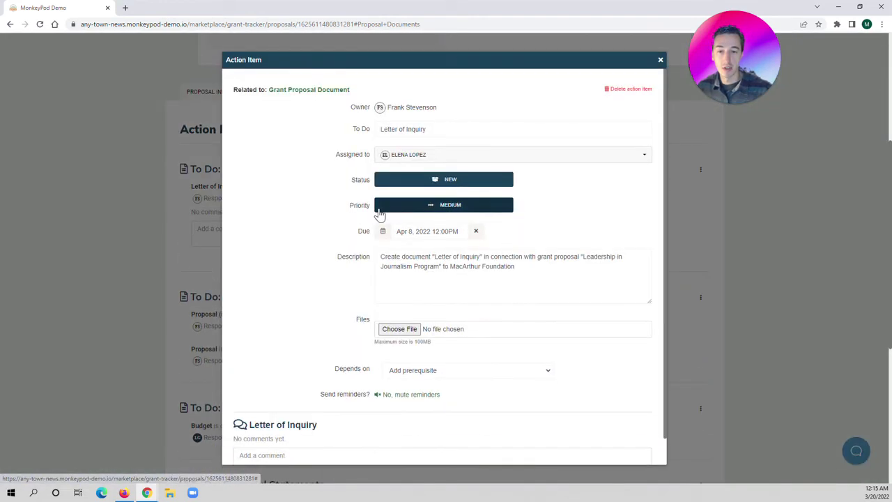
Raise the Letter of Inquiry action item's priority to High
click(430, 205)
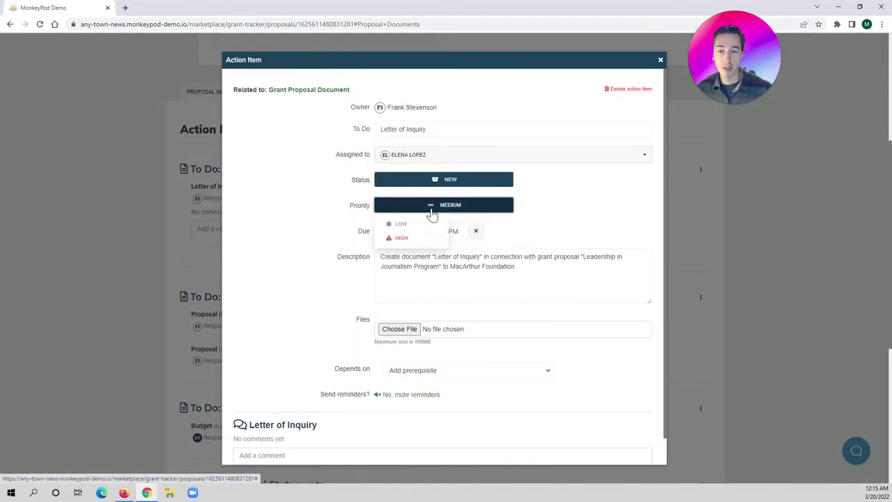
click(402, 236)
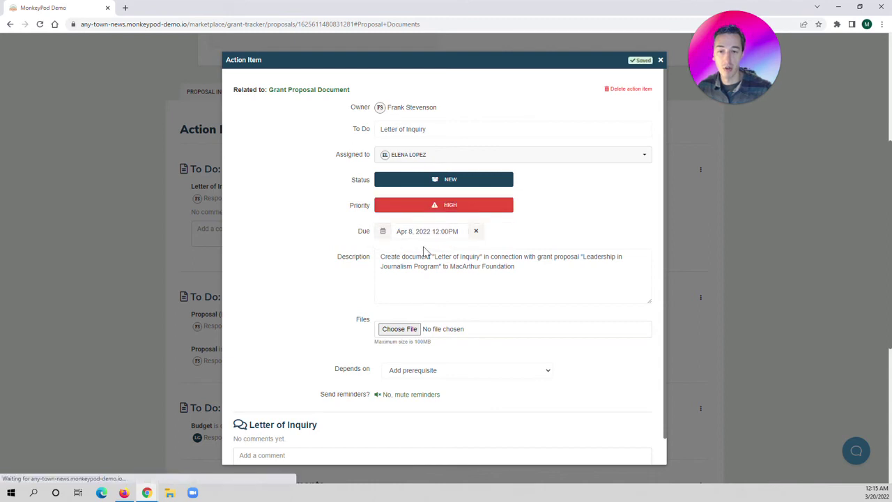
scroll(417, 313, down, 1)
Comment mentioning a teammate: 'please review this letter before our ED signs off on it'
click(241, 429)
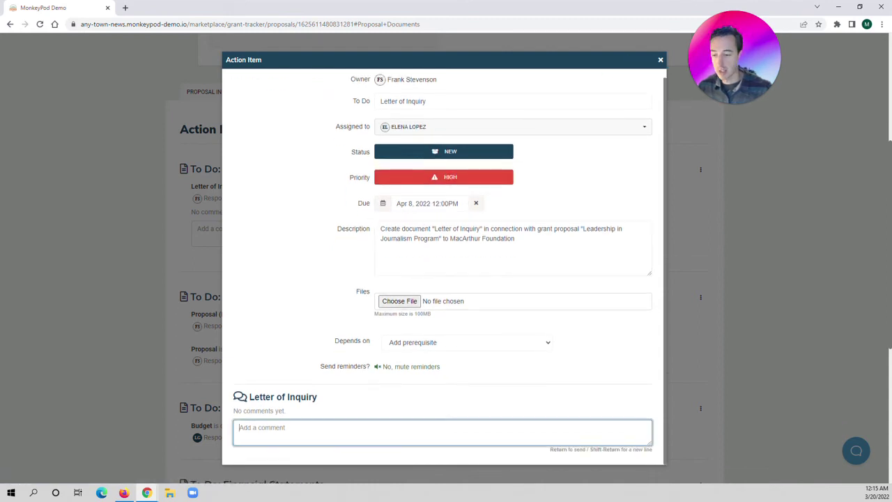
text(@rich)
key(Return)
text(please re)
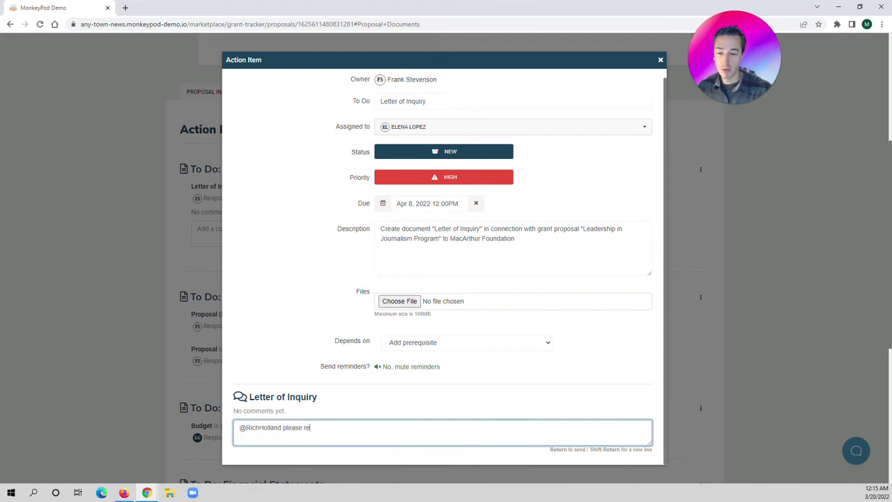
text(view this letter before )
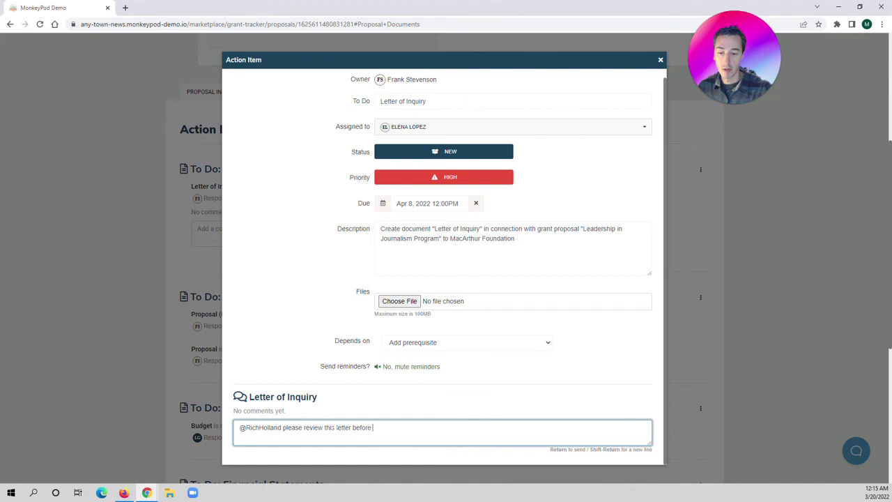
text(our ED signs off on it)
key(Return)
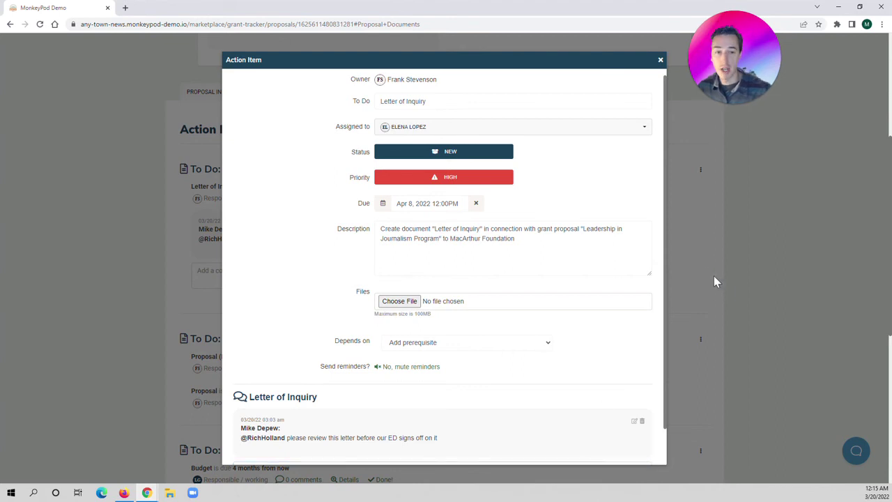
click(660, 60)
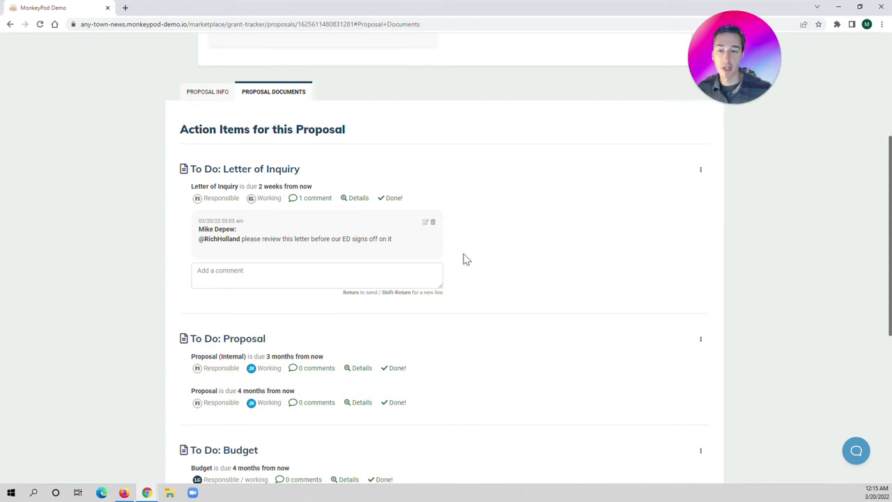
Change the proposal status from Pre-Submission to Submitted and dismiss the 'Nicely done!' popup
scroll(486, 216, down, 2)
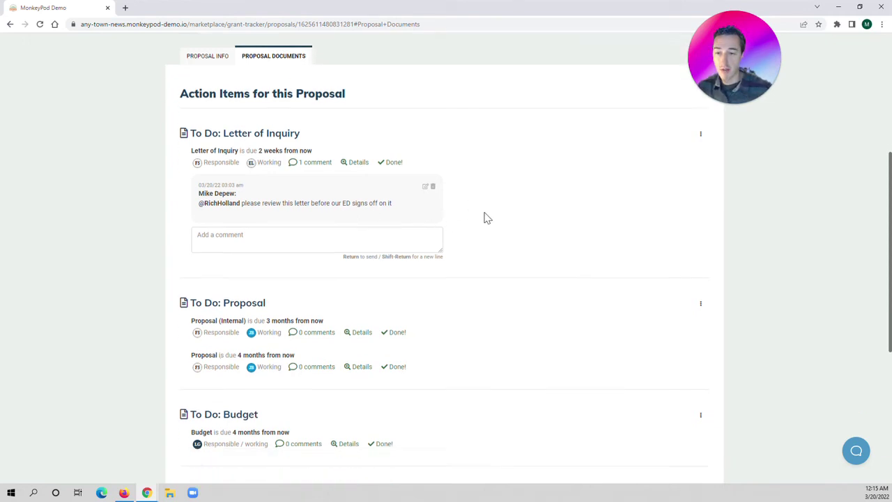
scroll(449, 221, down, 2)
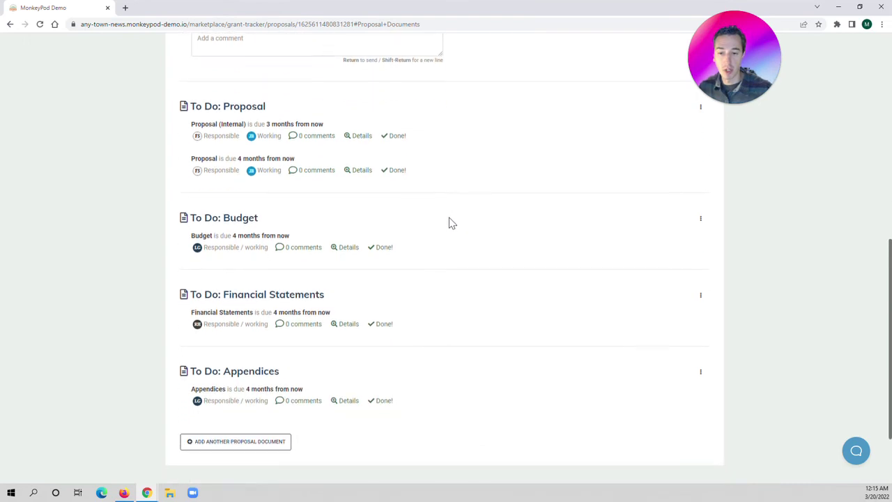
scroll(449, 223, up, 8)
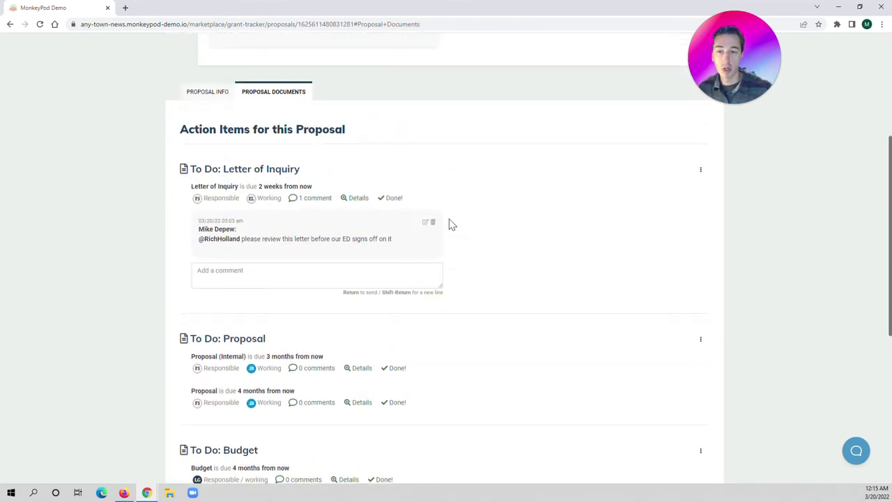
click(487, 154)
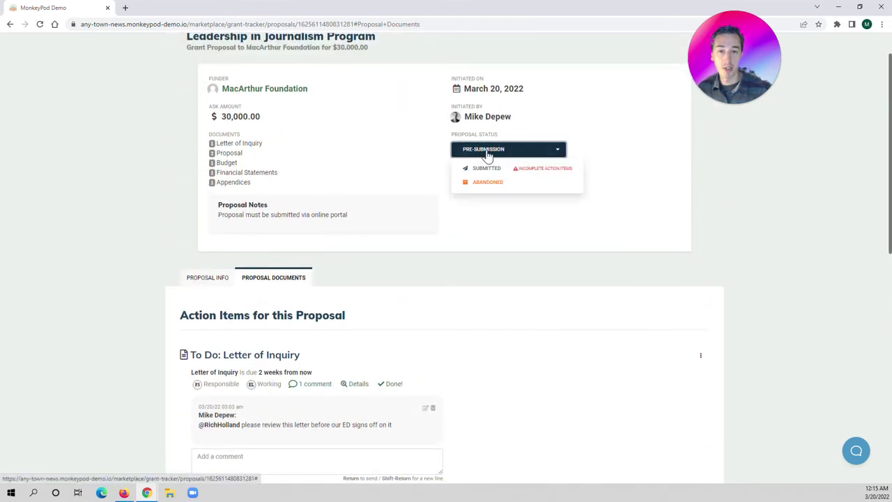
click(488, 169)
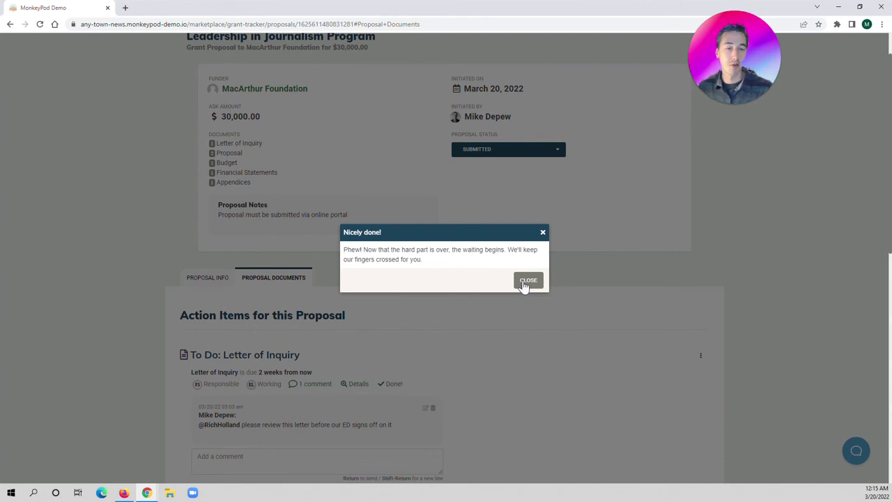
click(527, 280)
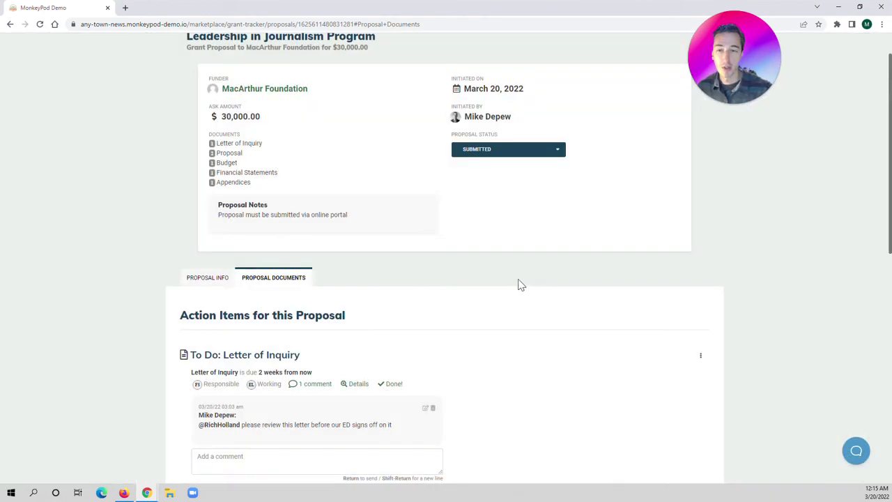
scroll(489, 272, up, 1)
click(157, 49)
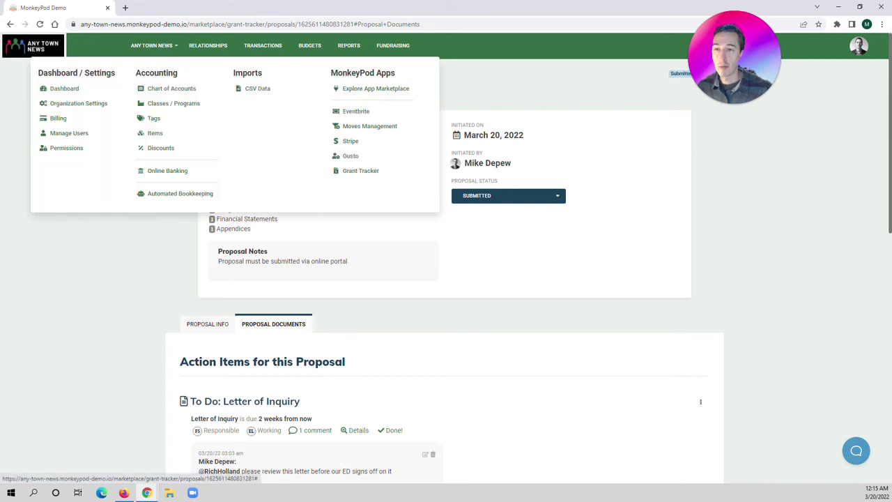
From Grant Tracker, set the Leadership in Journalism Program proposal's status to Awarded and dismiss the congratulations message
click(347, 175)
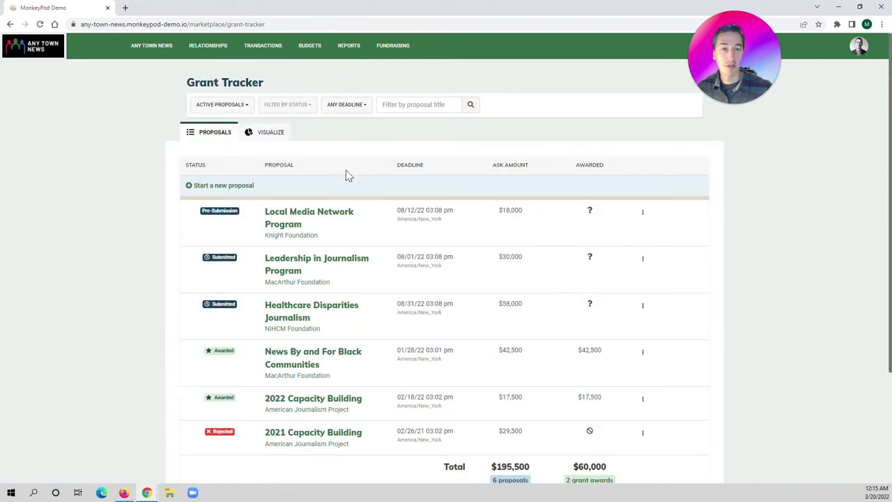
scroll(164, 170, down, 1)
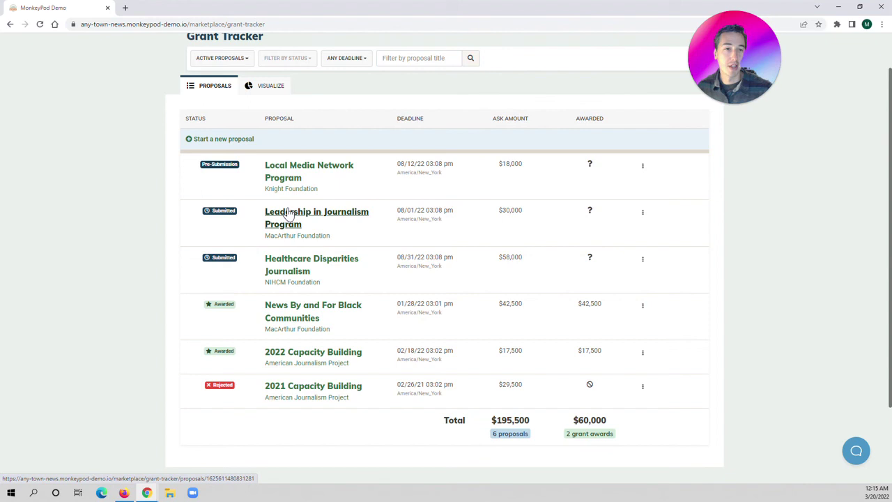
click(289, 215)
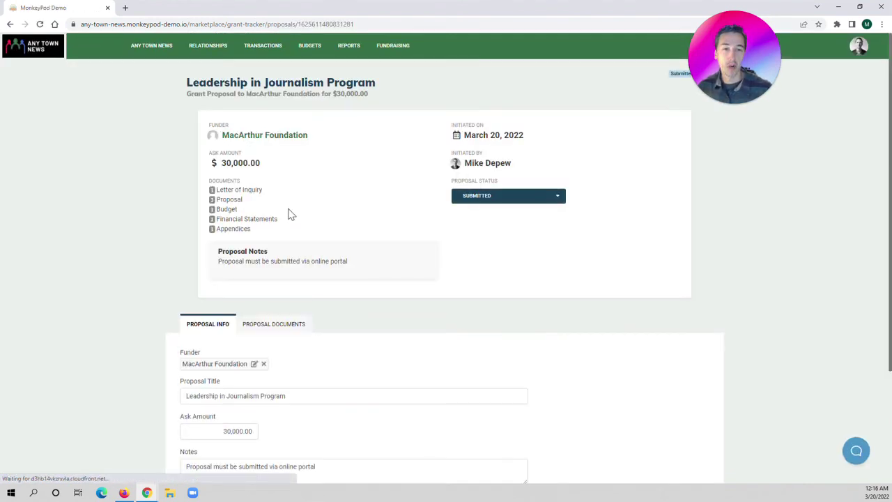
click(470, 200)
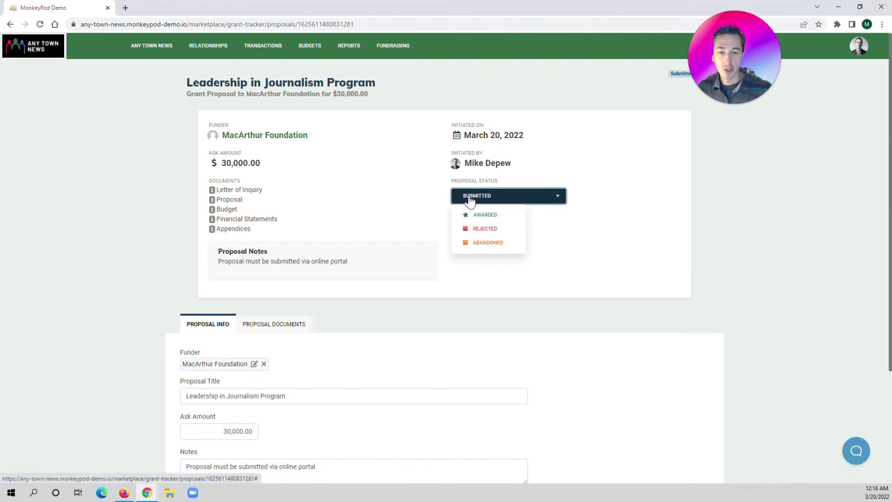
click(478, 215)
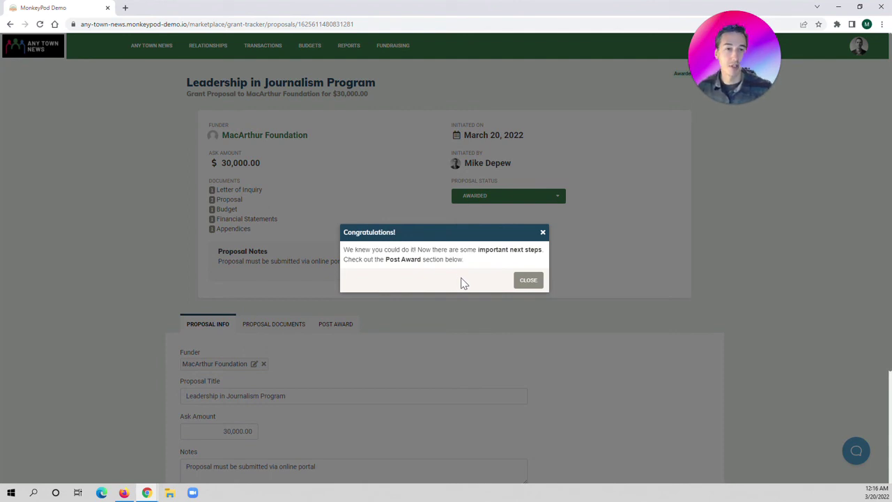
click(525, 280)
Record the $30,000 restricted MacArthur Foundation grant, awarded Mar 20, 2022 and payable by Apr 19, 2022
scroll(525, 280, down, 2)
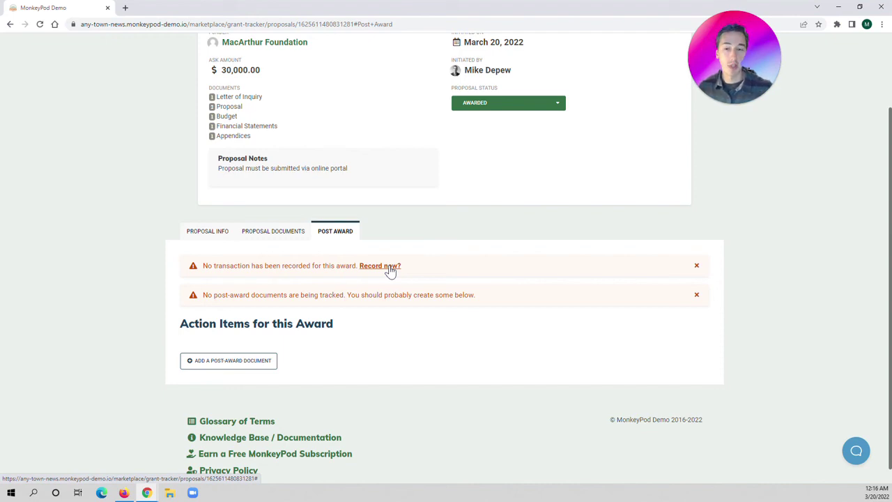
click(389, 268)
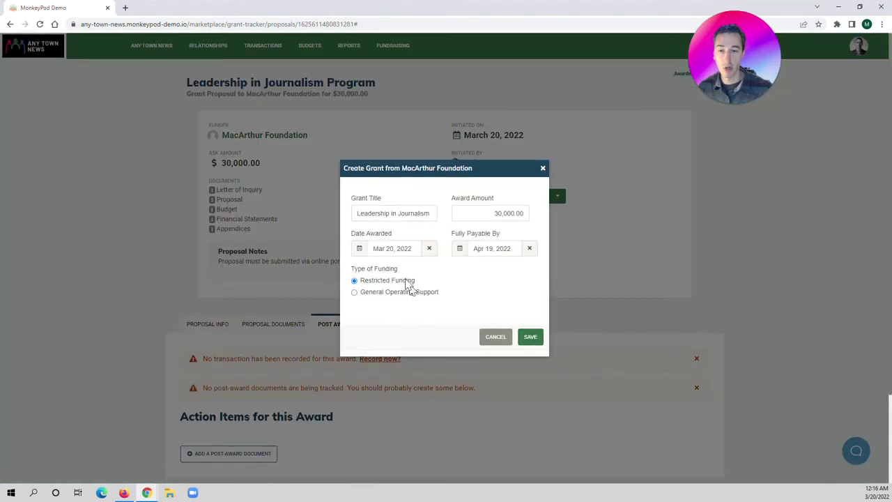
drag(357, 214, 444, 219)
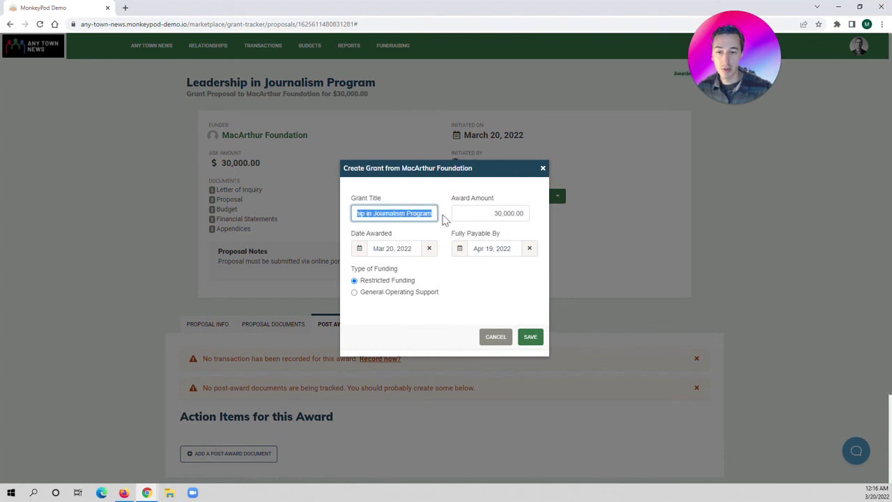
key(Right)
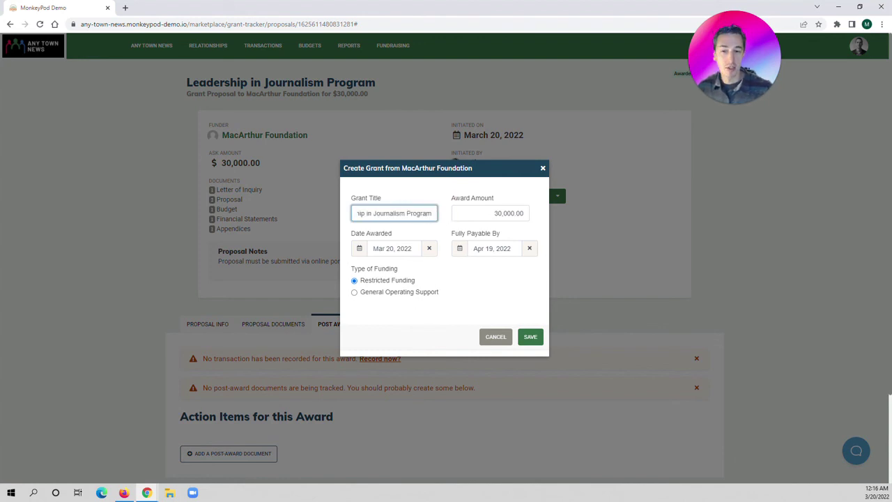
click(392, 248)
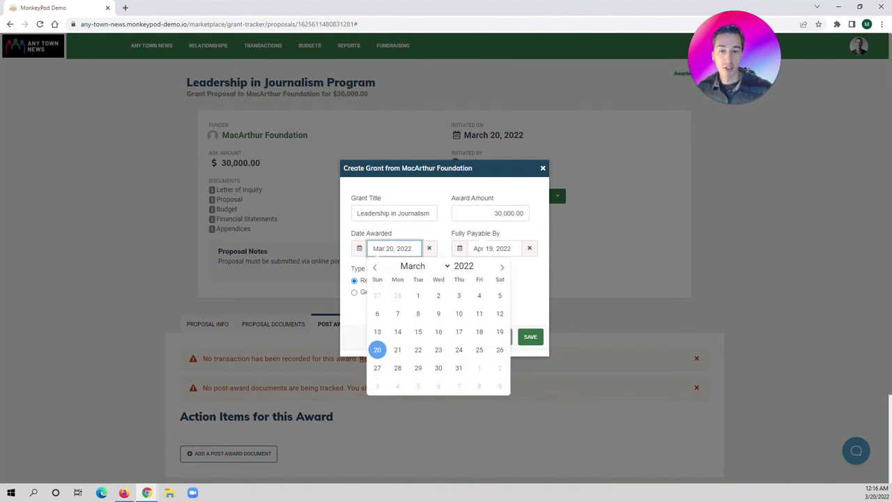
click(479, 249)
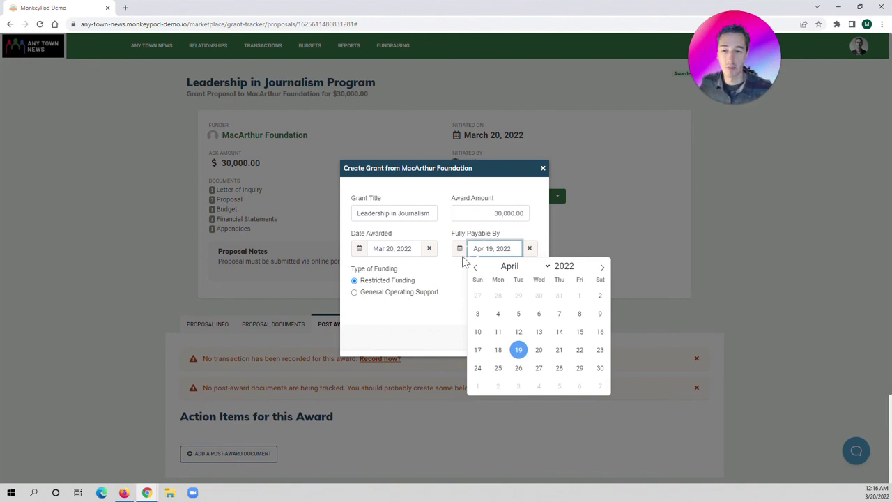
click(438, 304)
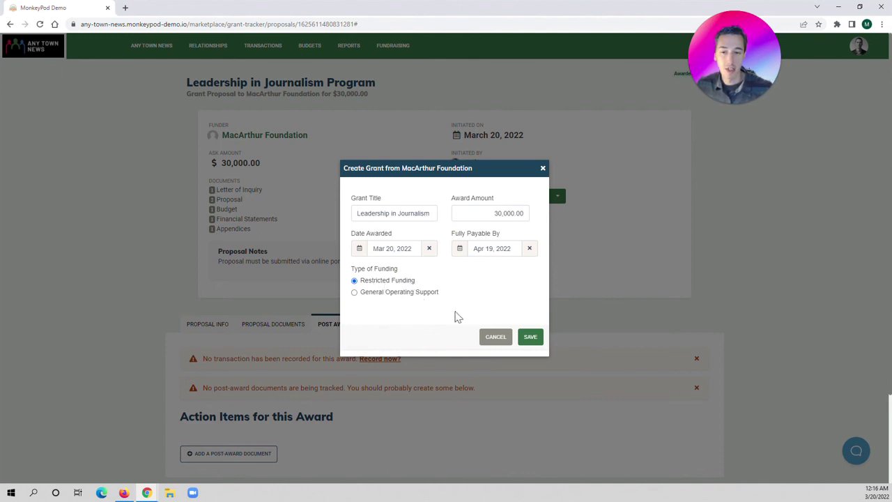
click(531, 338)
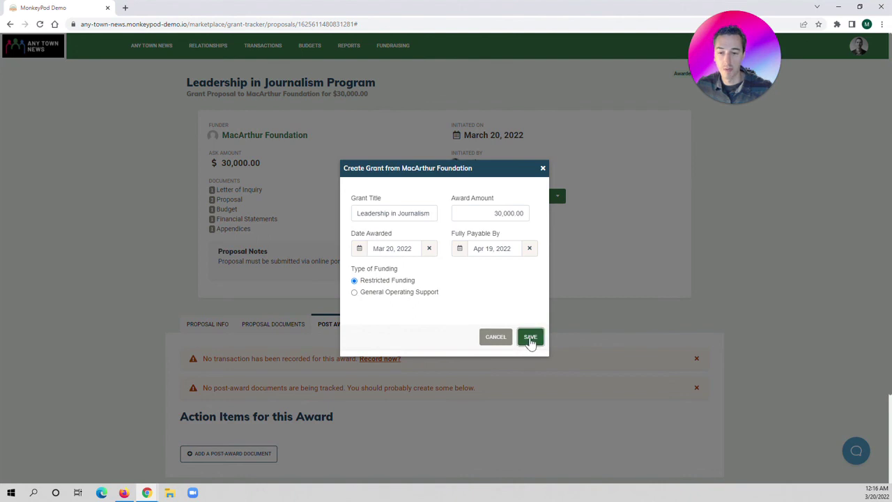
Start a new post-award document and review the document type options without choosing one
scroll(501, 302, down, 1)
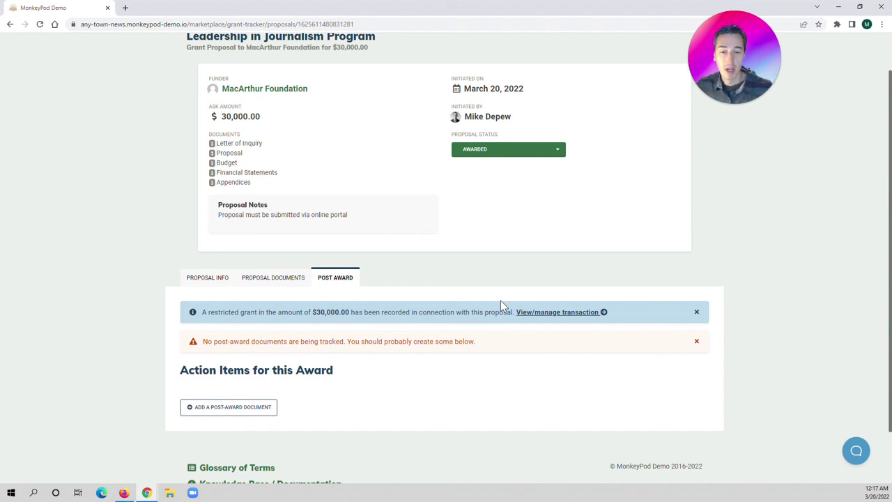
scroll(501, 300, down, 1)
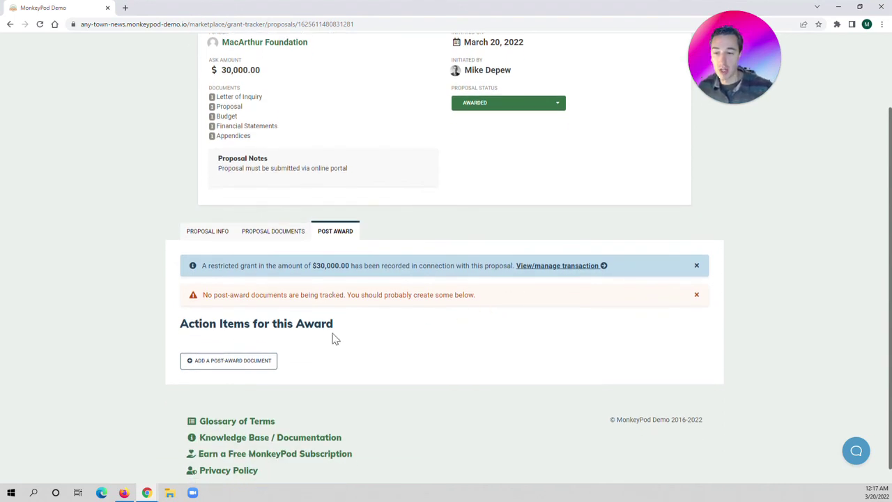
scroll(316, 343, down, 1)
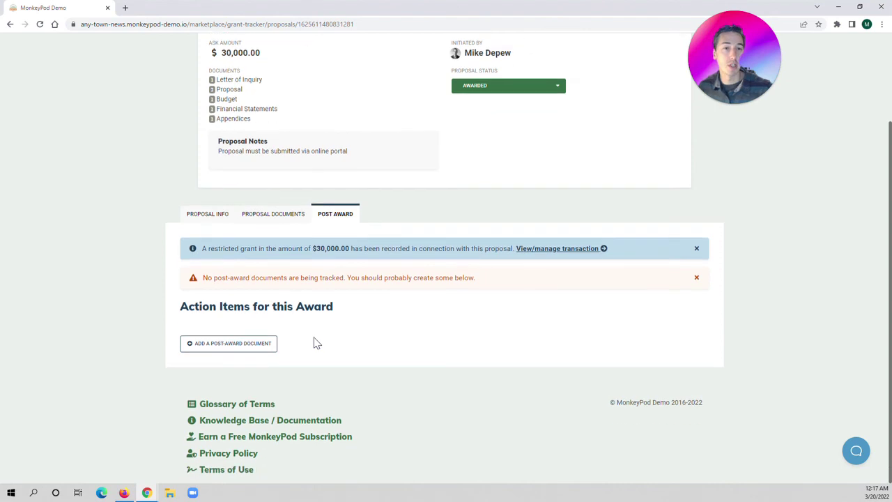
click(244, 350)
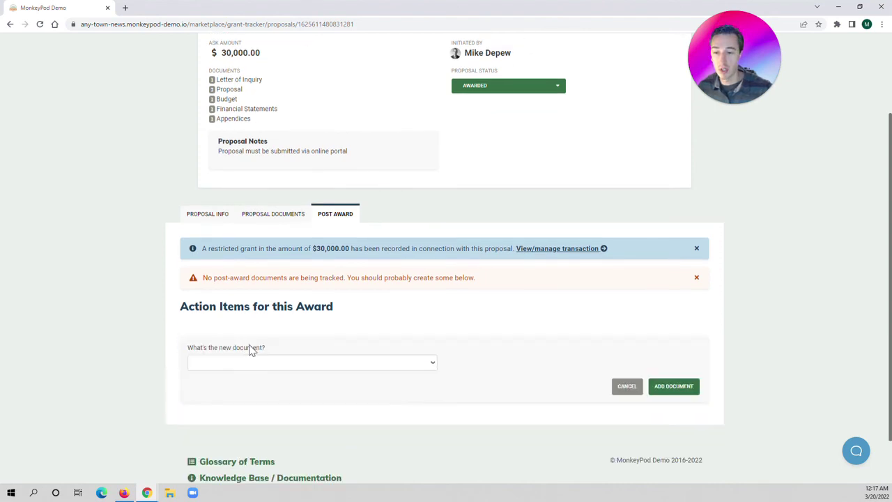
scroll(370, 355, down, 1)
click(323, 307)
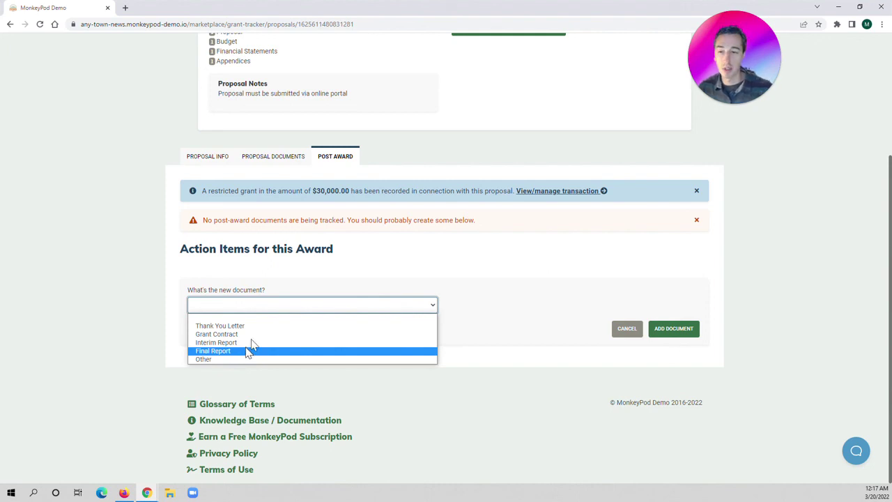
click(343, 283)
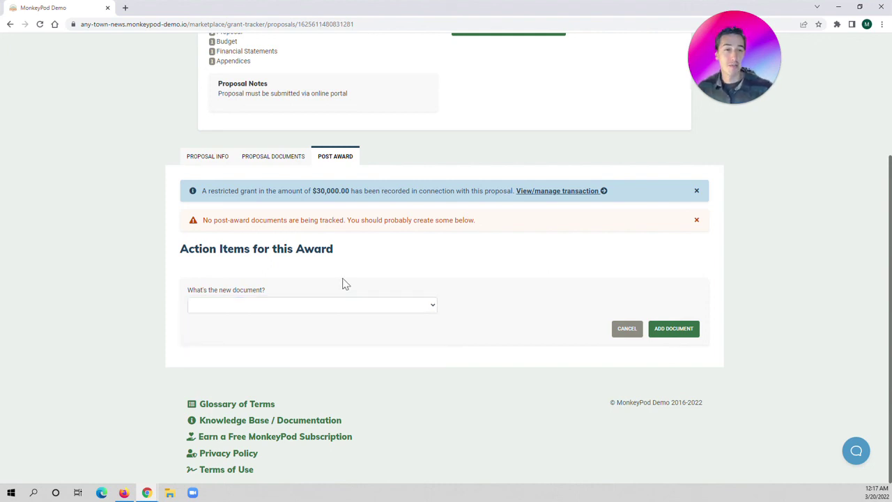